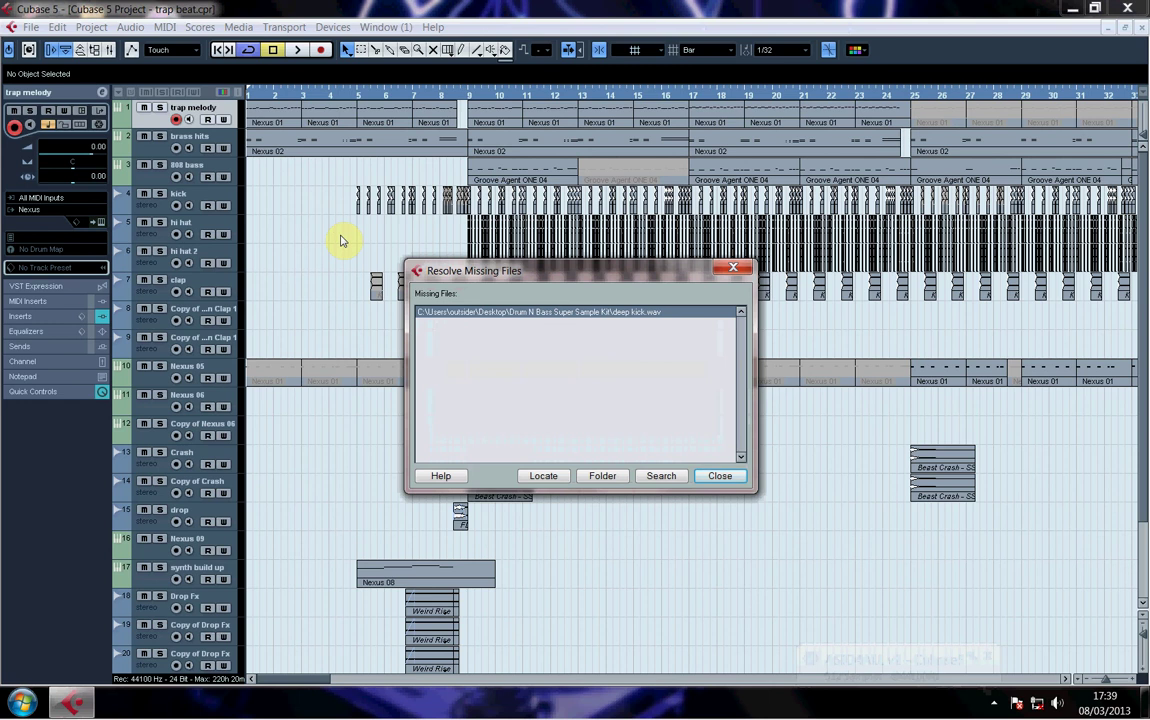
Step: Dismiss the missing-file and missing-port dialogs without locating the file or mapping the ports
{"action": "left_click", "coordinate": [739, 270]}
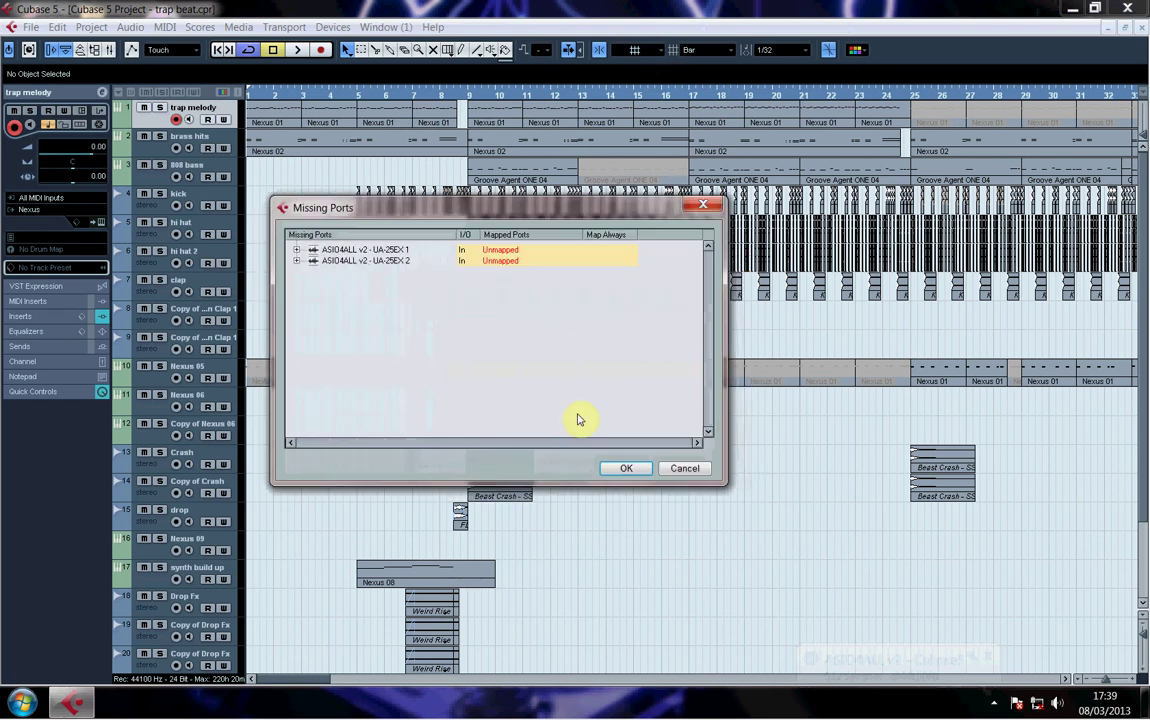
{"action": "left_click", "coordinate": [703, 206]}
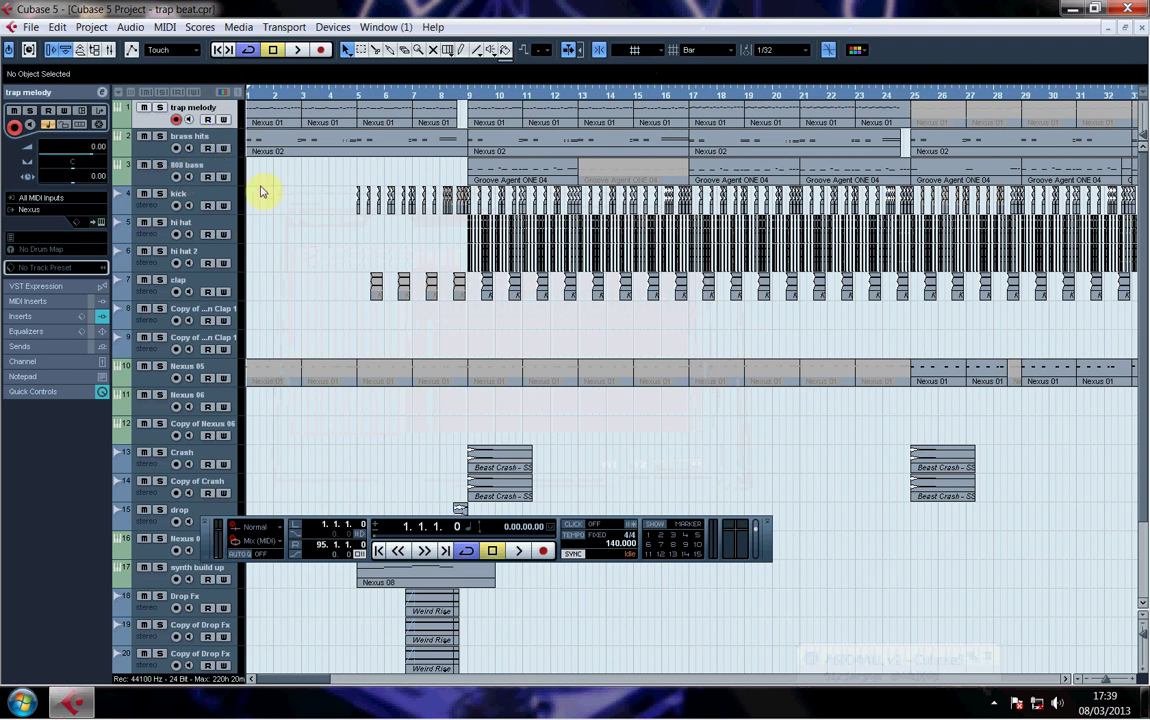
Step: Look through the trap melody, brass hits, 808 bass, kick and hi hat tracks of the project
{"action": "left_click", "coordinate": [212, 138]}
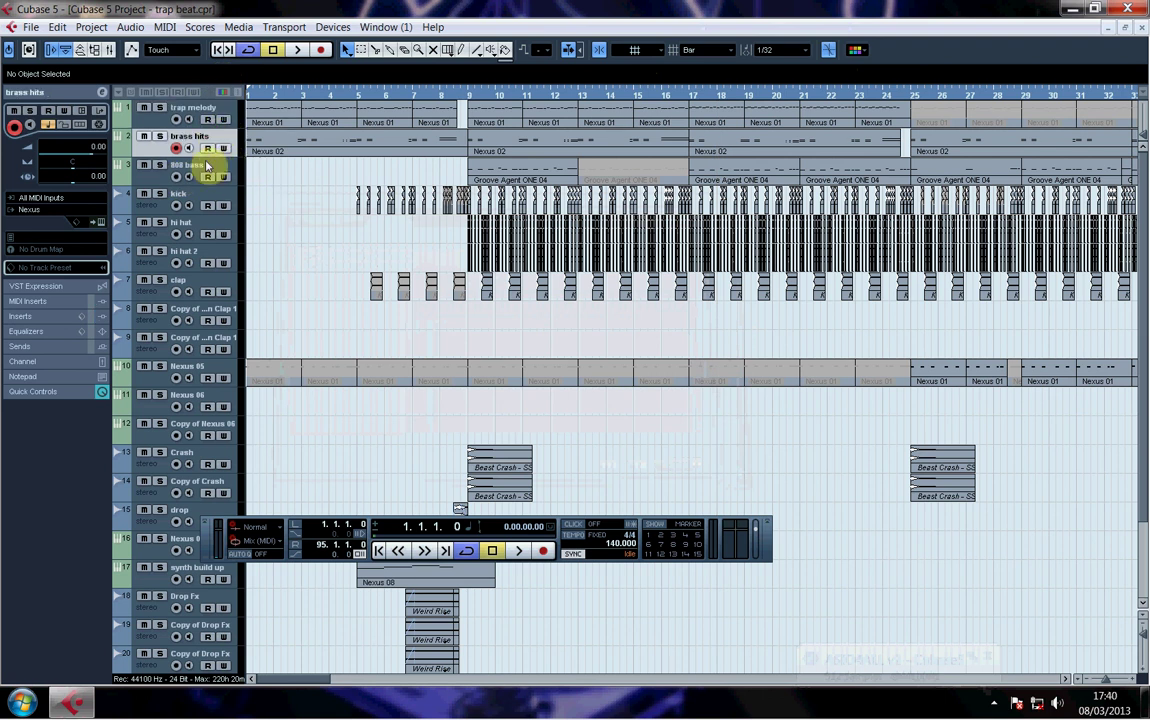
{"action": "left_click", "coordinate": [202, 167]}
{"action": "left_click", "coordinate": [203, 198]}
{"action": "left_click", "coordinate": [200, 233]}
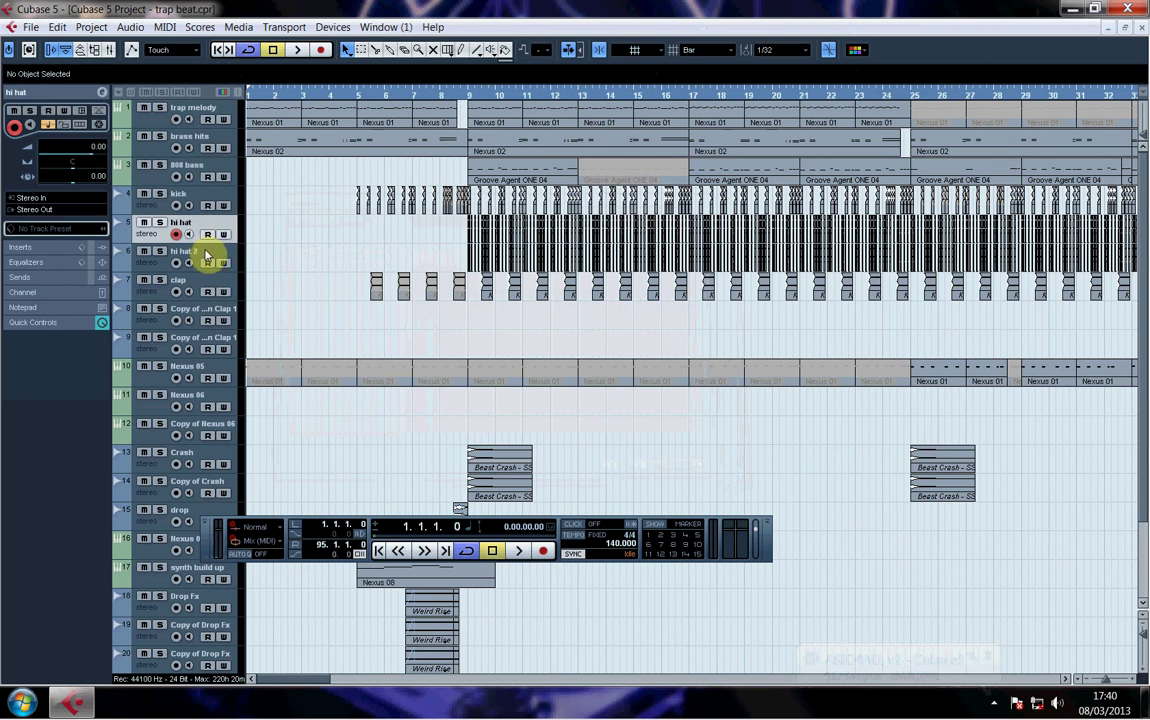
{"action": "left_click", "coordinate": [210, 113]}
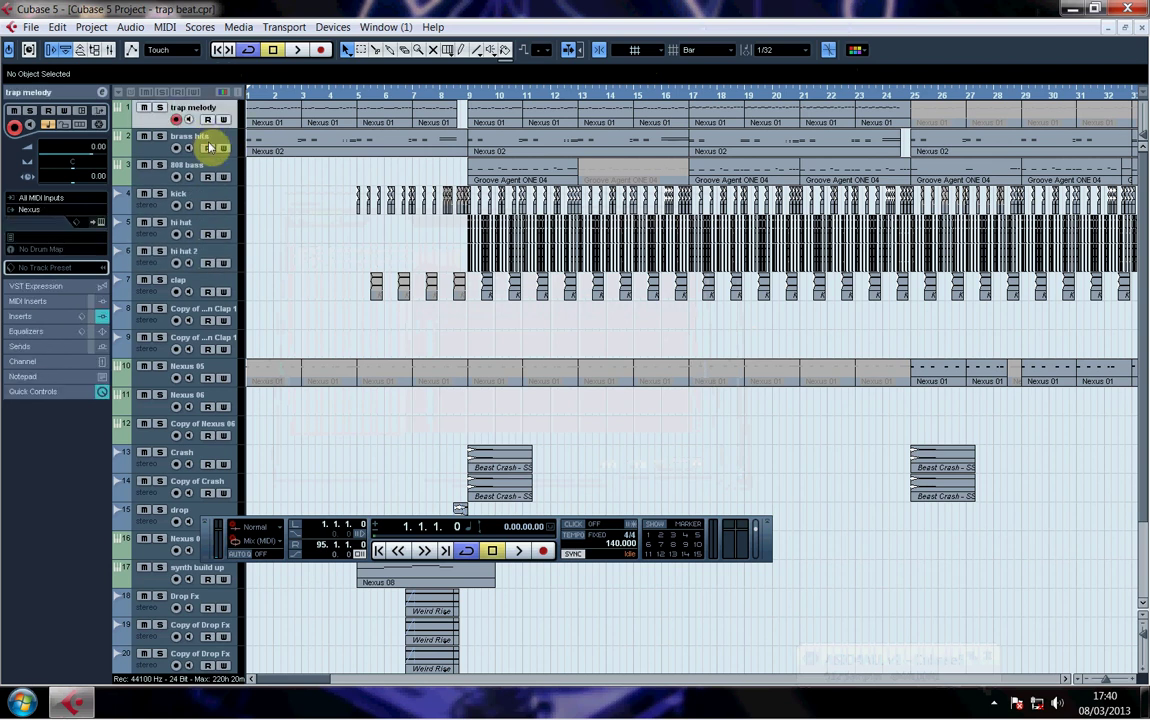
{"action": "left_click", "coordinate": [208, 144]}
{"action": "left_click", "coordinate": [207, 166]}
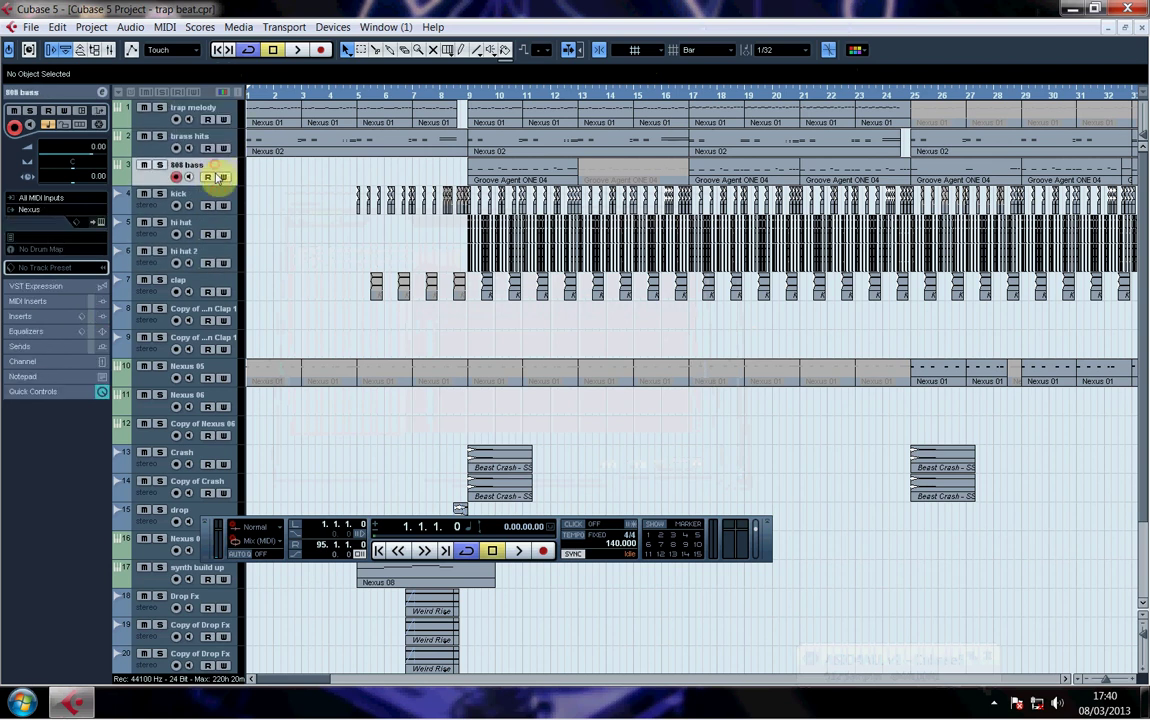
{"action": "left_click", "coordinate": [207, 113]}
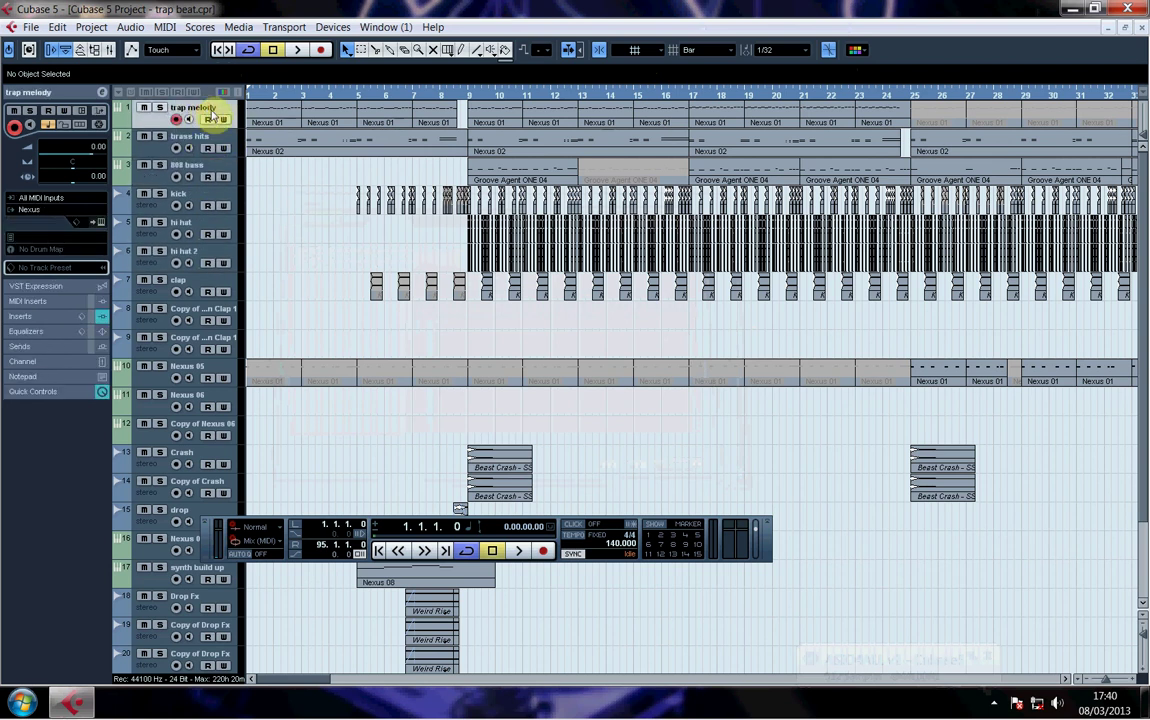
Step: Examine the note pattern of the first trap melody part in the Key Editor, and close the editor
{"action": "double_click", "coordinate": [283, 118]}
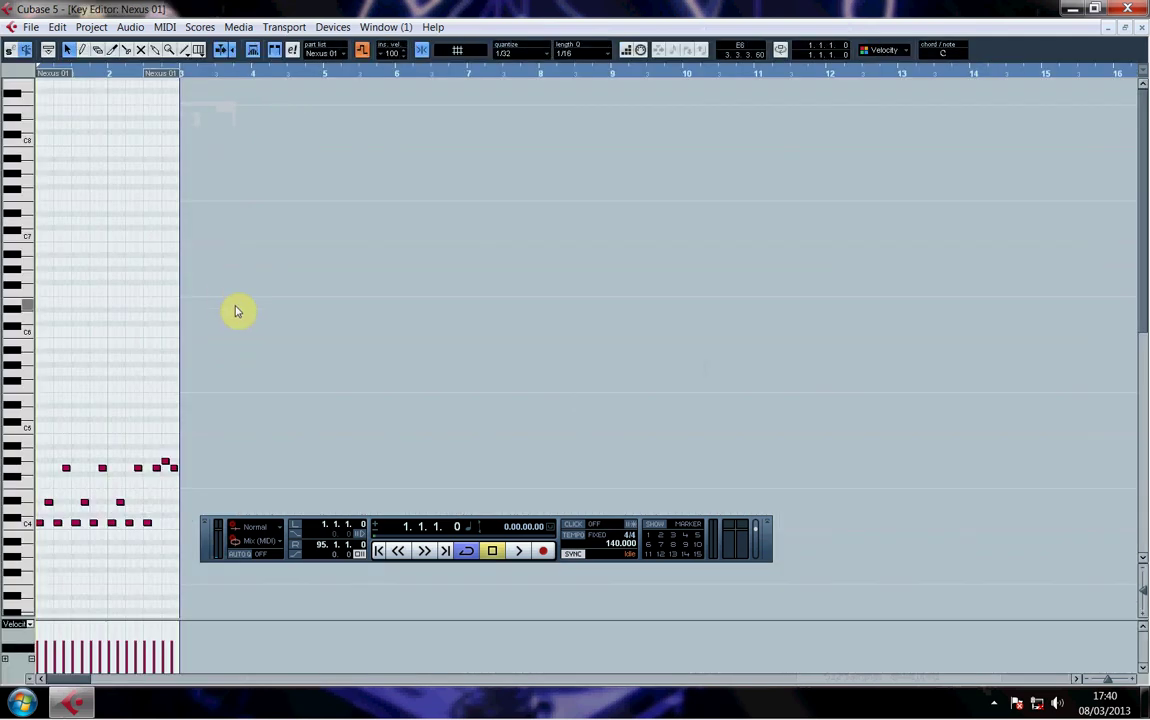
{"action": "scroll", "coordinate": [236, 311], "scroll_direction": "down", "scroll_amount": 5}
{"action": "mouse_move", "coordinate": [1112, 675]}
{"action": "left_mouse_down"}
{"action": "mouse_move", "coordinate": [1129, 675]}
{"action": "mouse_move", "coordinate": [1106, 675]}
{"action": "mouse_move", "coordinate": [1113, 686]}
{"action": "left_mouse_up"}
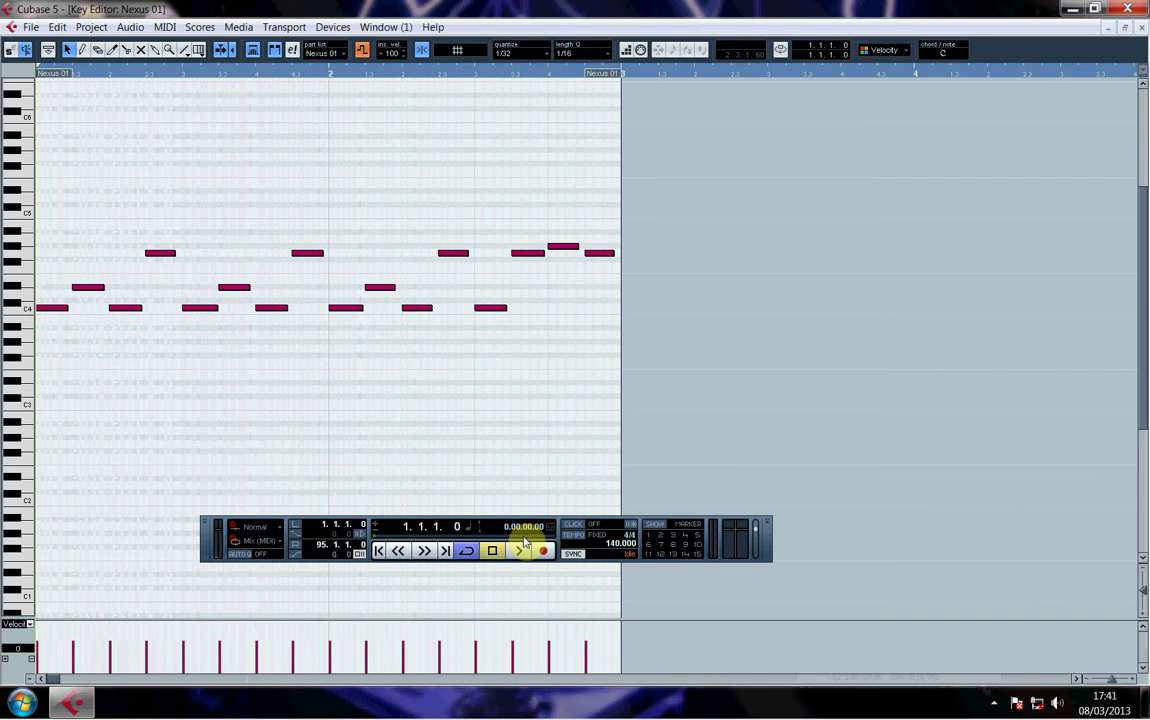
{"action": "left_click", "coordinate": [60, 311]}
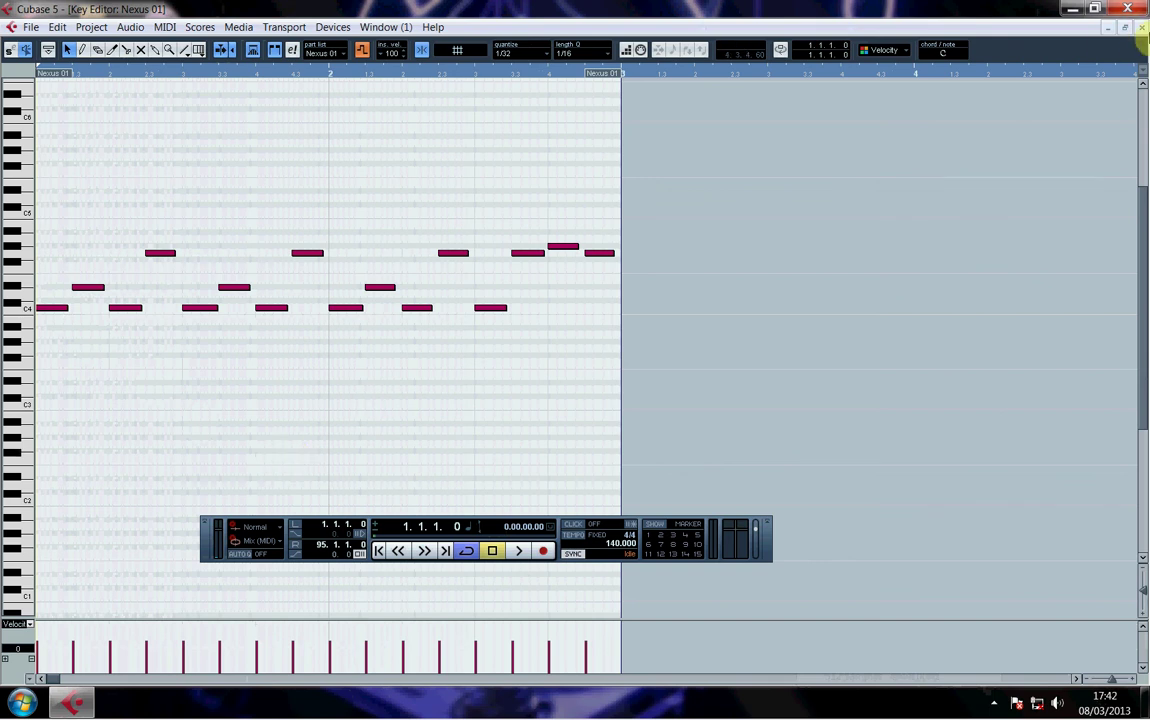
{"action": "left_click", "coordinate": [1141, 28]}
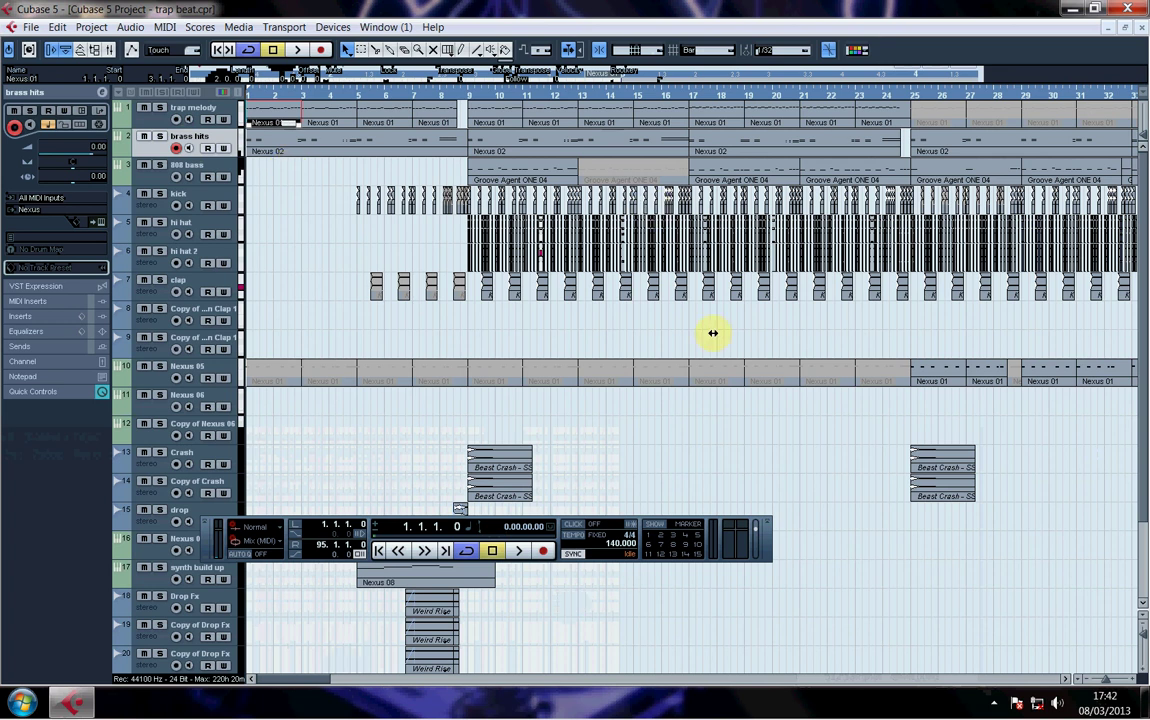
Step: Examine the octave-doubled notes of the first brass hits part in the Key Editor and sound the C2 key
{"action": "double_click", "coordinate": [330, 152]}
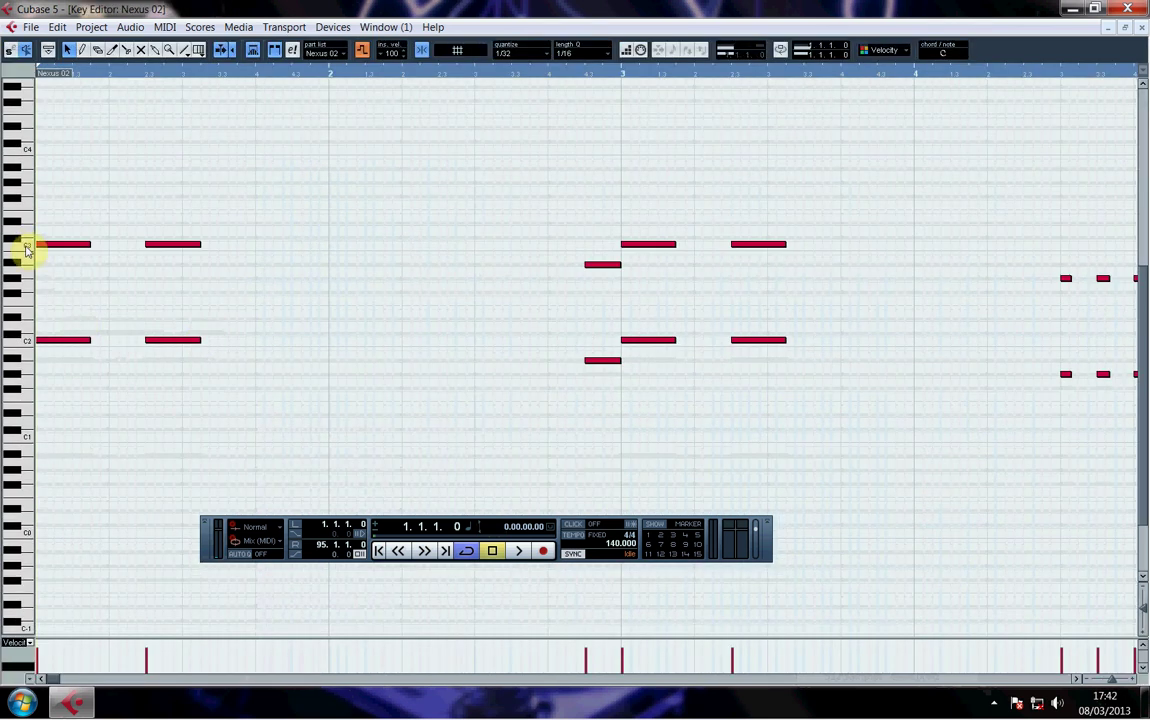
{"action": "left_click", "coordinate": [27, 342]}
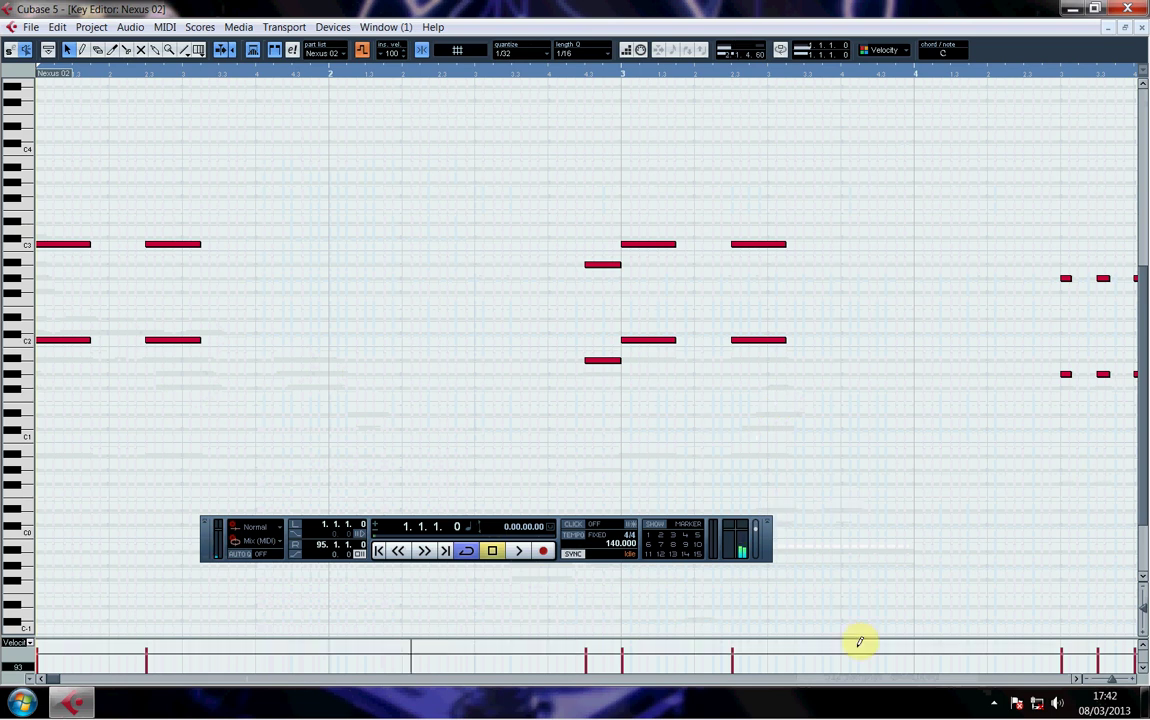
{"action": "left_click", "coordinate": [1077, 679]}
{"action": "left_click", "coordinate": [1077, 679]}
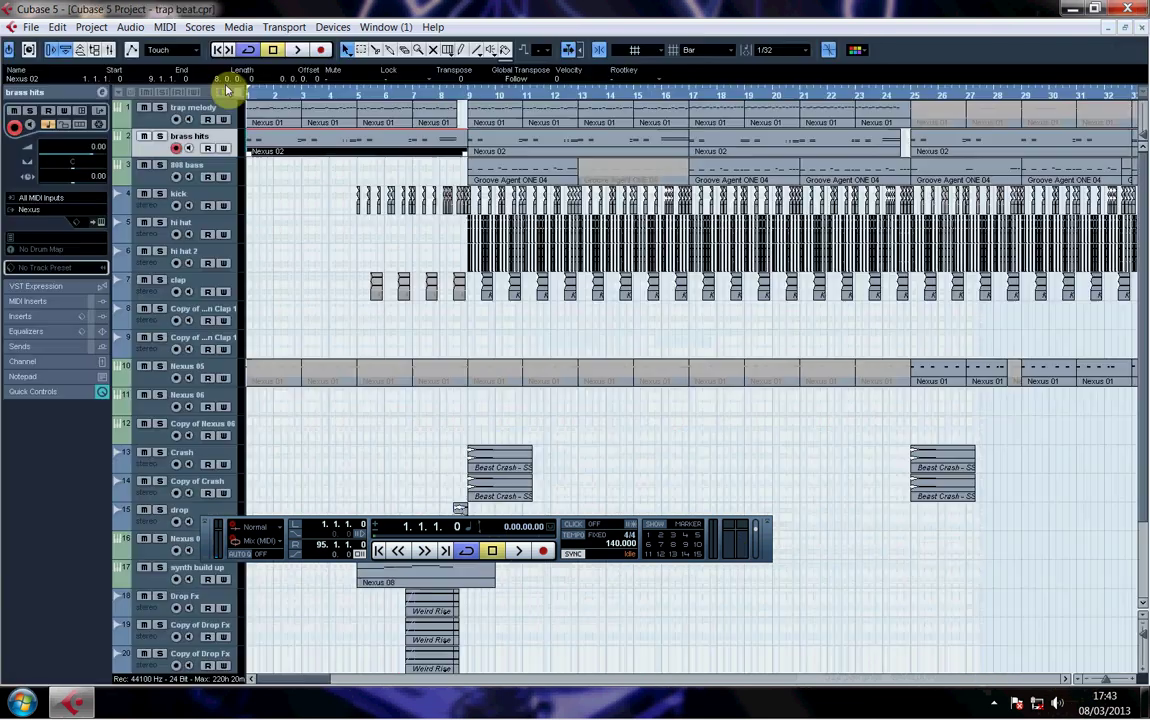
Step: Reopen the first brass hits part in the Key Editor and play through all eight bars, hiding the floating Transport panel
{"action": "double_click", "coordinate": [317, 142]}
{"action": "left_click", "coordinate": [1116, 680]}
{"action": "left_click_drag", "start_coordinate": [1116, 680], "coordinate": [1058, 680]}
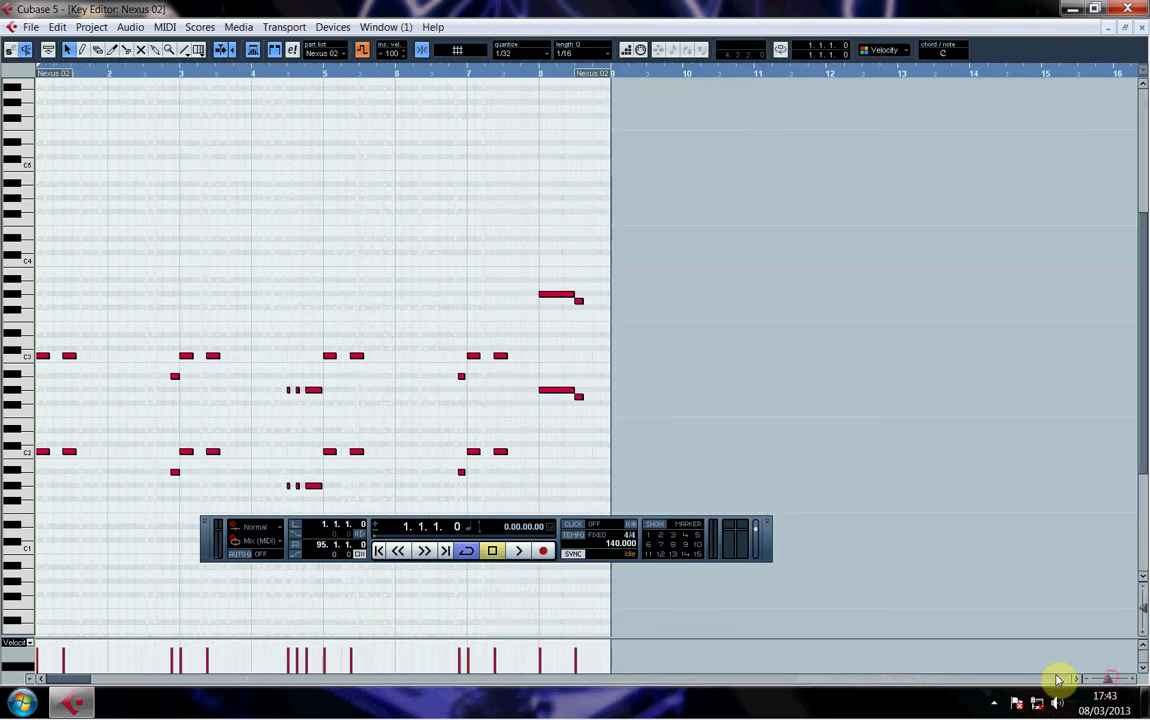
{"action": "key", "text": "space"}
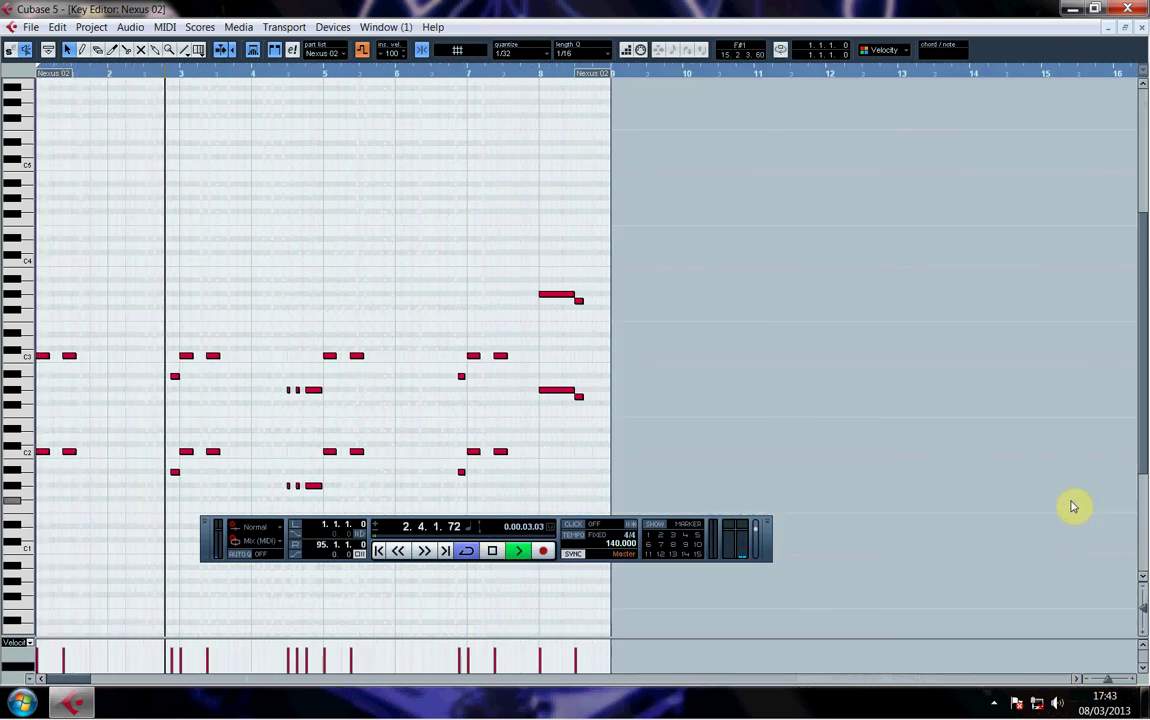
{"action": "key", "text": "F2"}
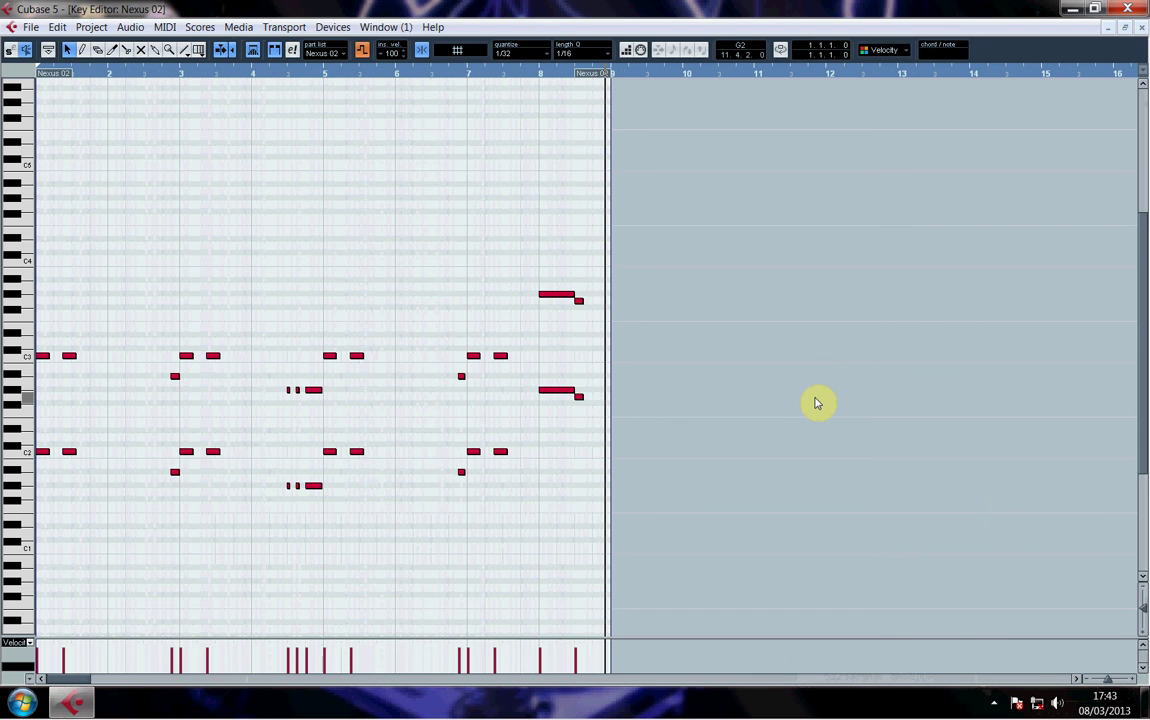
{"action": "left_click", "coordinate": [1141, 28]}
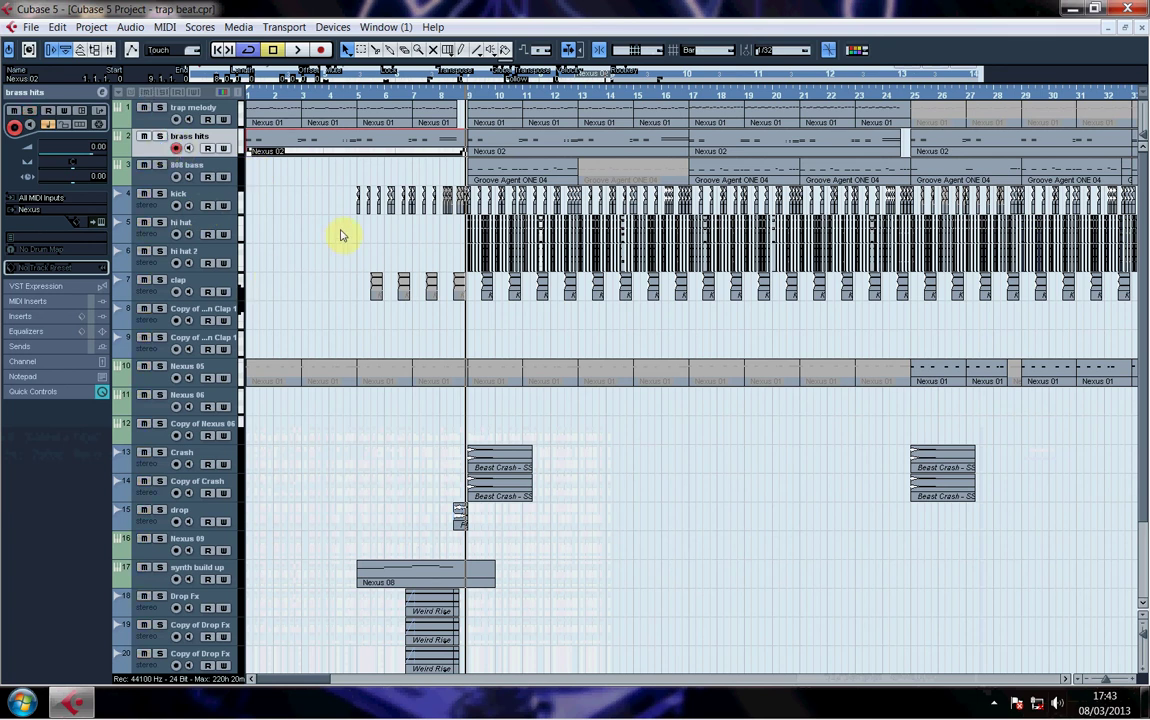
Step: Solo the kick track and play its pattern from bar 5, stopping after a few bars
{"action": "left_click", "coordinate": [359, 97]}
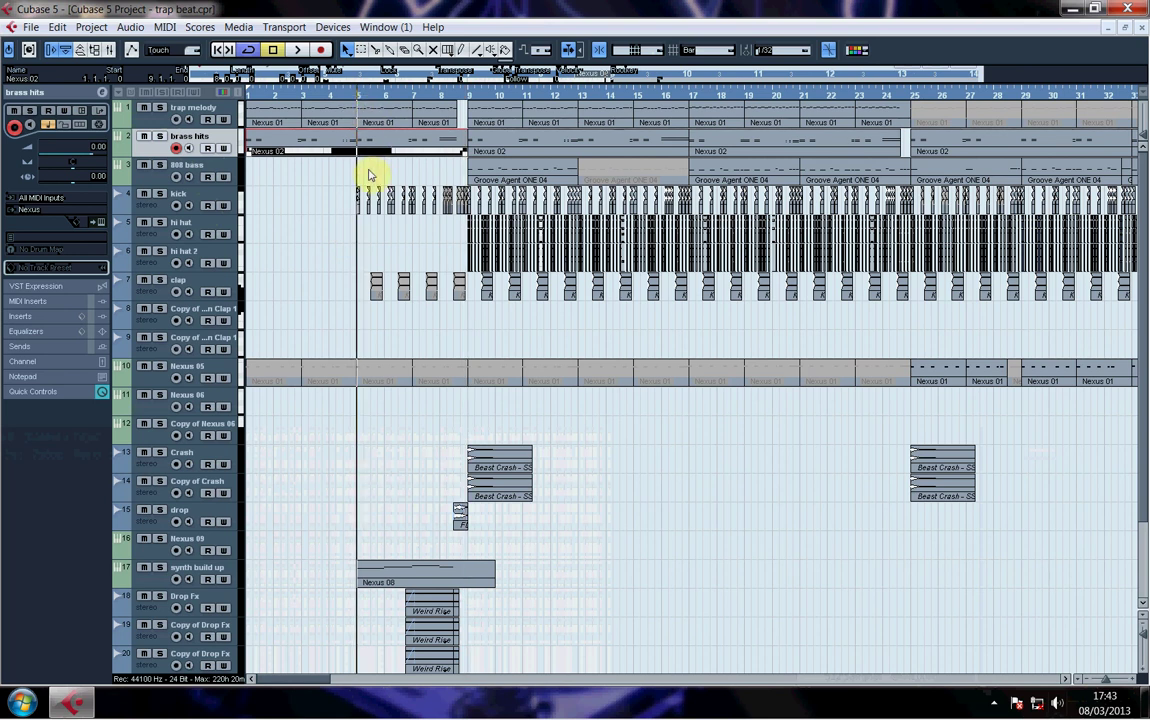
{"action": "left_click", "coordinate": [272, 49]}
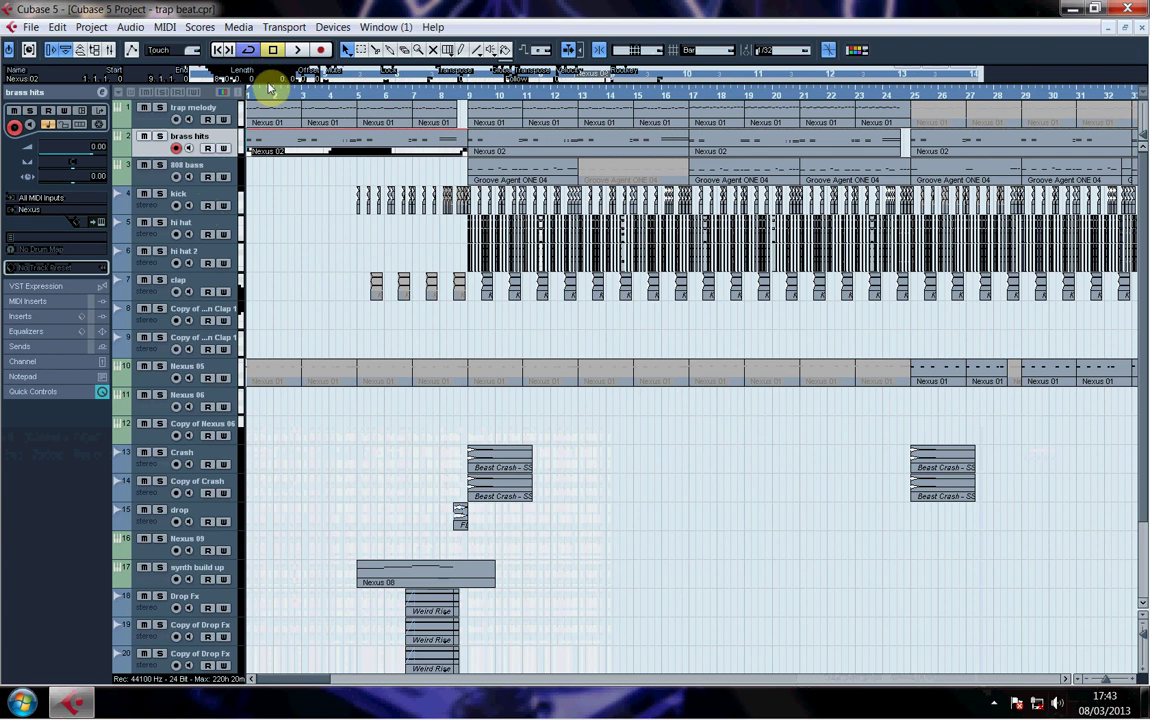
{"action": "left_click", "coordinate": [359, 96]}
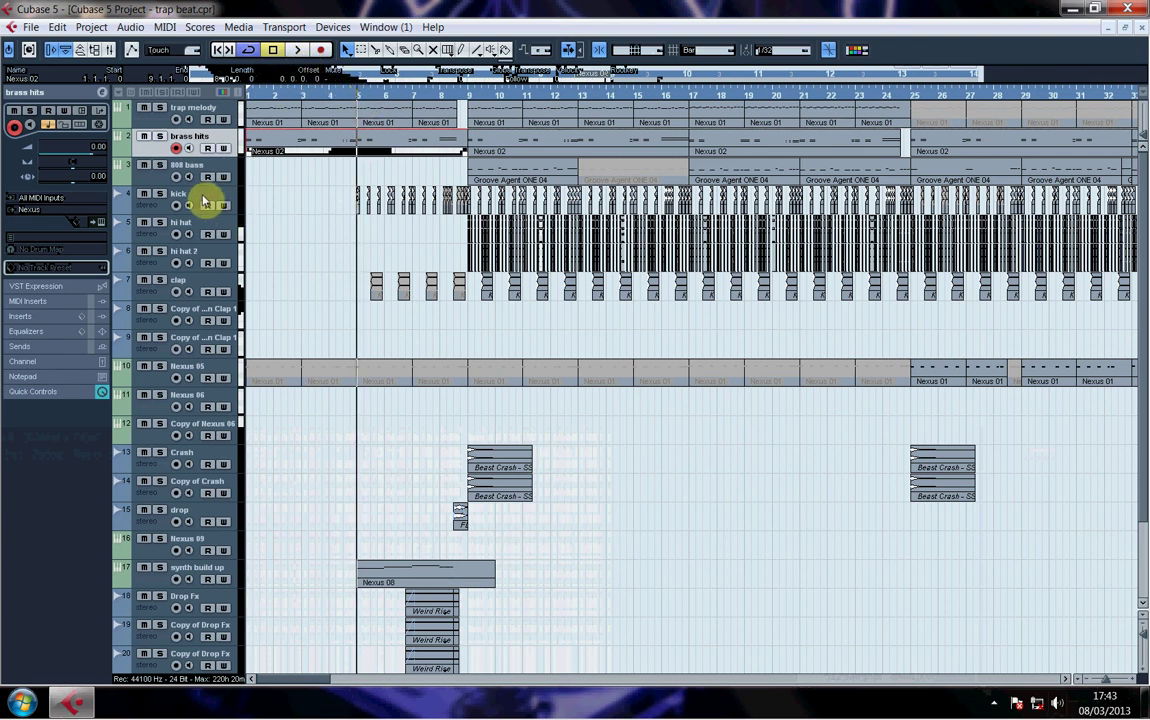
{"action": "left_click_drag", "start_coordinate": [457, 198], "coordinate": [399, 228]}
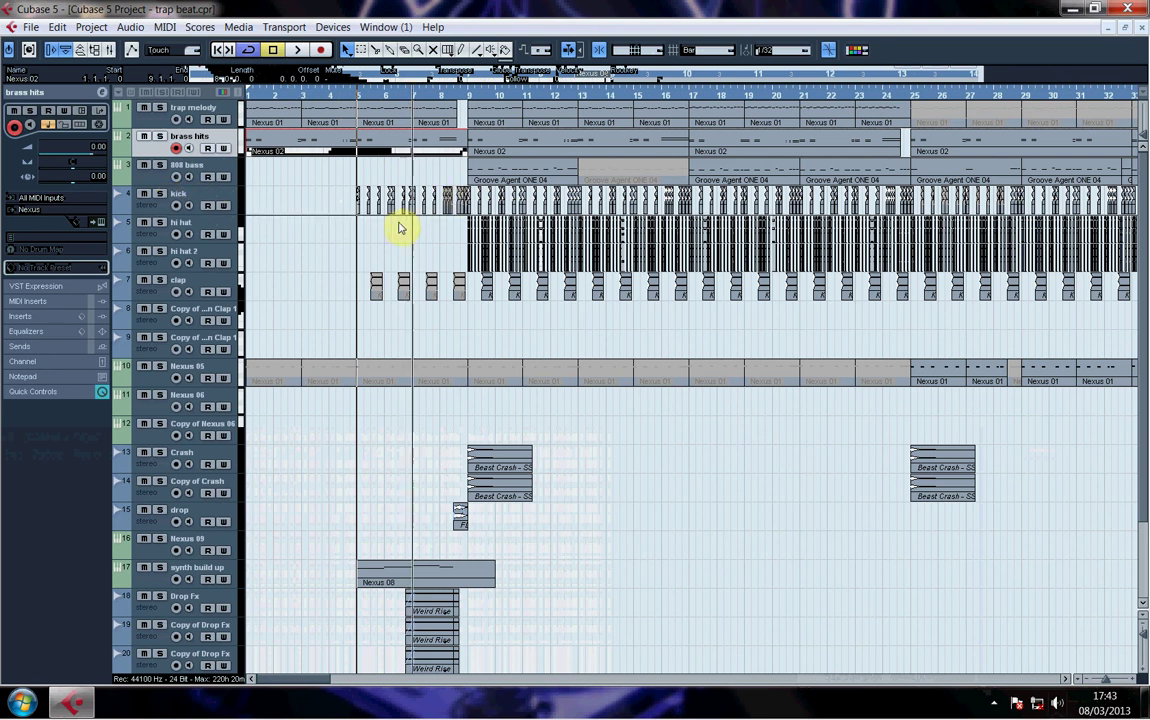
{"action": "left_click", "coordinate": [160, 193]}
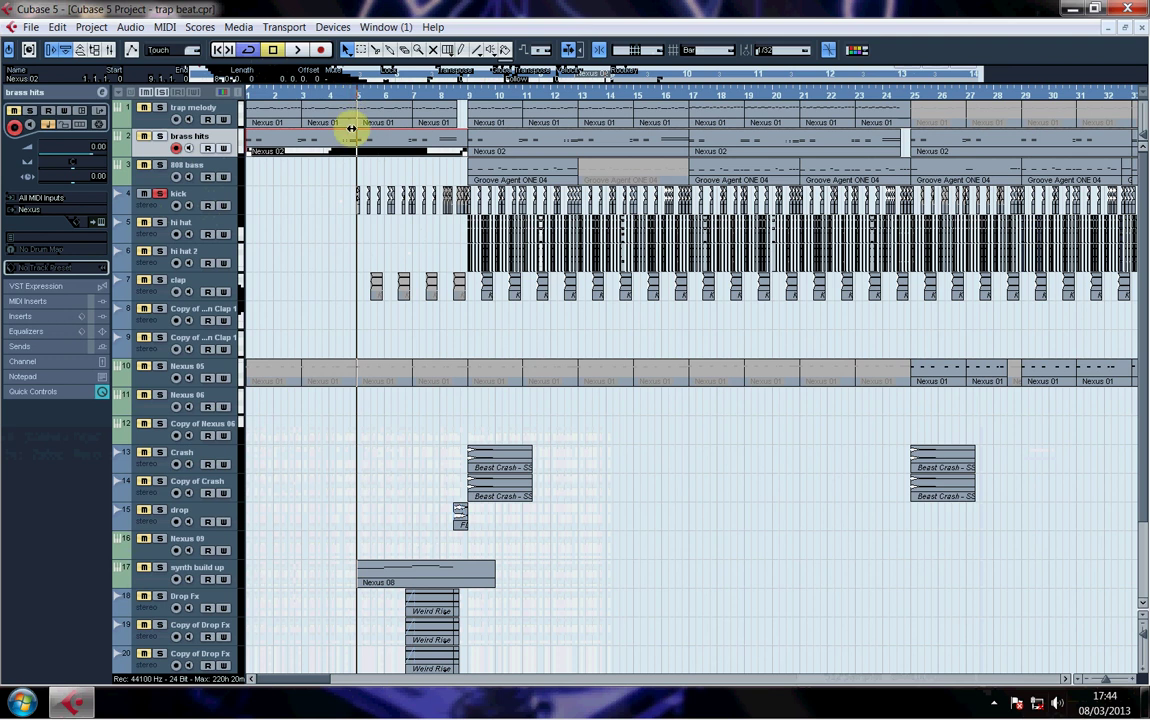
{"action": "left_click", "coordinate": [1114, 683]}
{"action": "left_click_drag", "start_coordinate": [1114, 683], "coordinate": [1109, 684]}
{"action": "left_click", "coordinate": [1066, 680]}
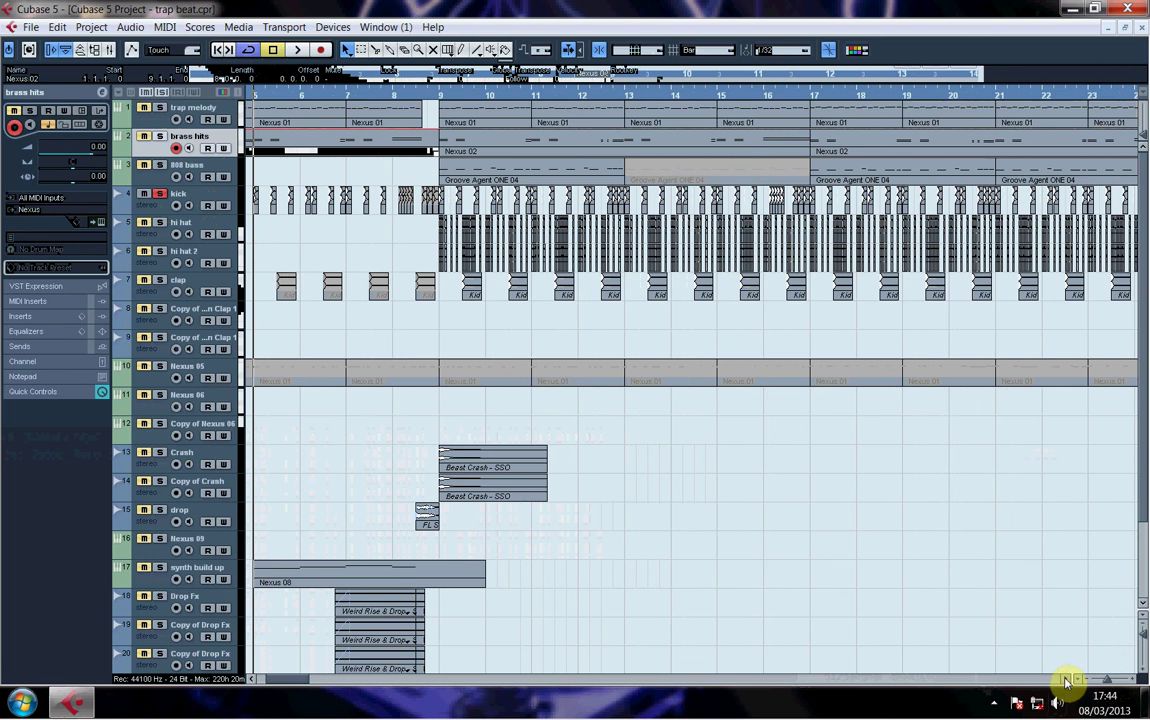
{"action": "left_click", "coordinate": [252, 680]}
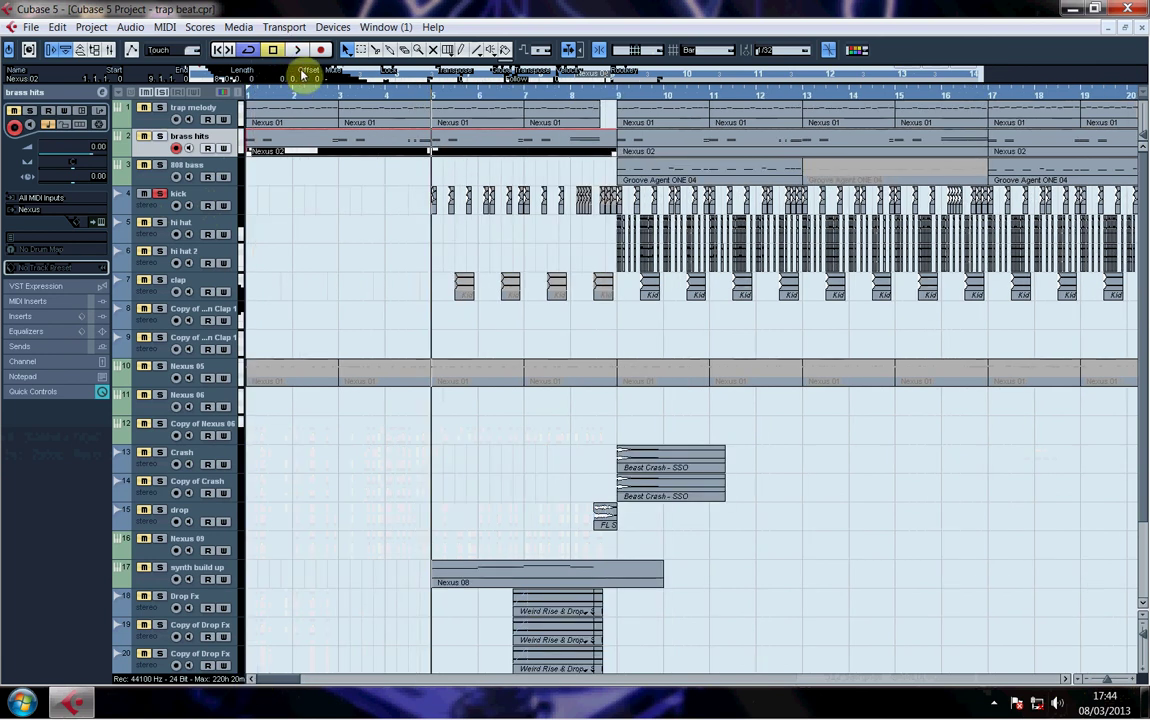
{"action": "key", "text": "space"}
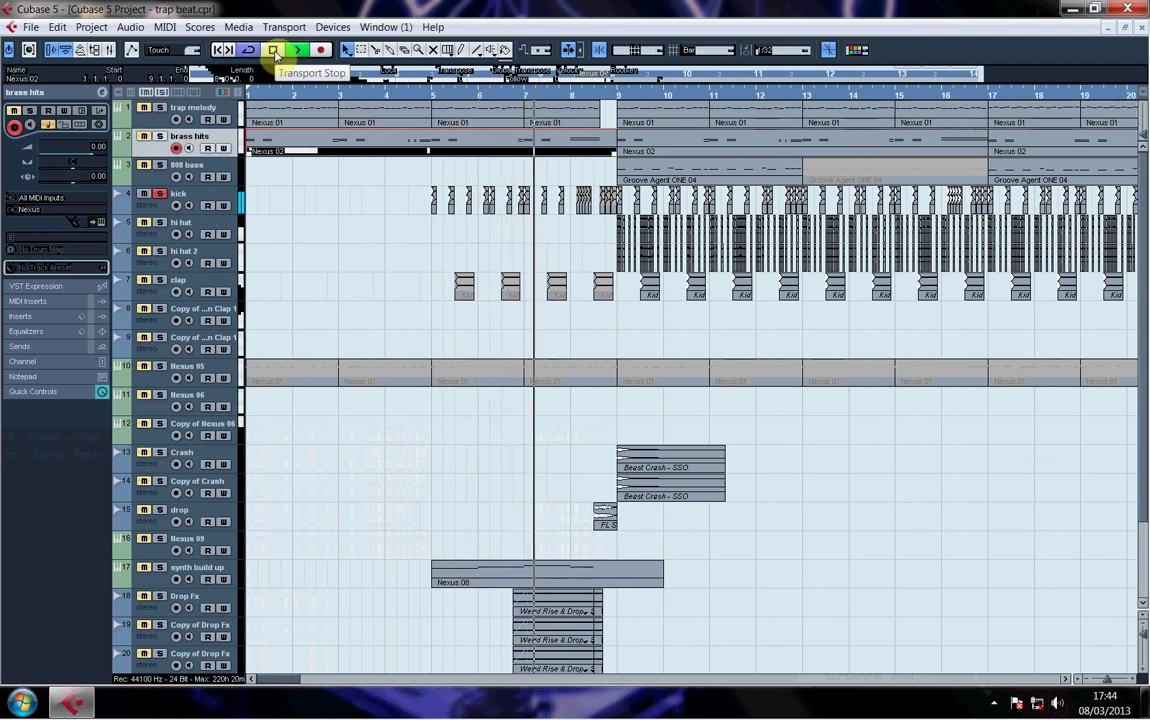
{"action": "left_click", "coordinate": [275, 51]}
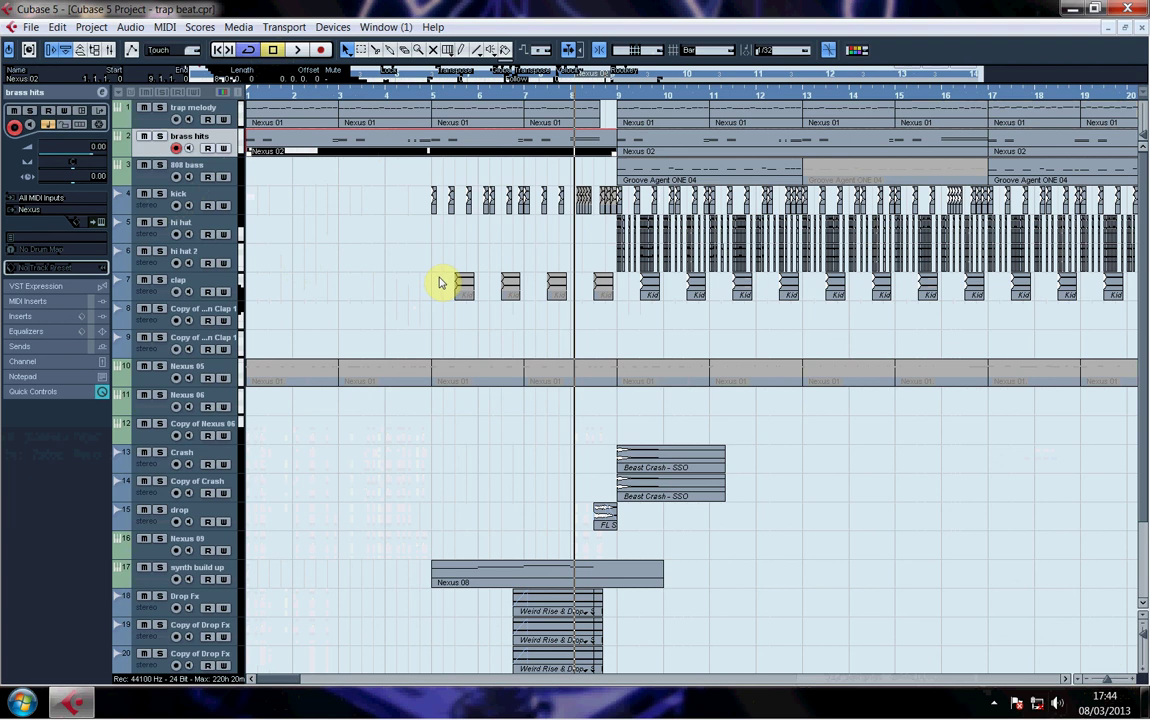
Step: Solo the clap track and unmute its four muted clap events between bars 5 and 9
{"action": "key", "text": "7"}
{"action": "left_click", "coordinate": [159, 280]}
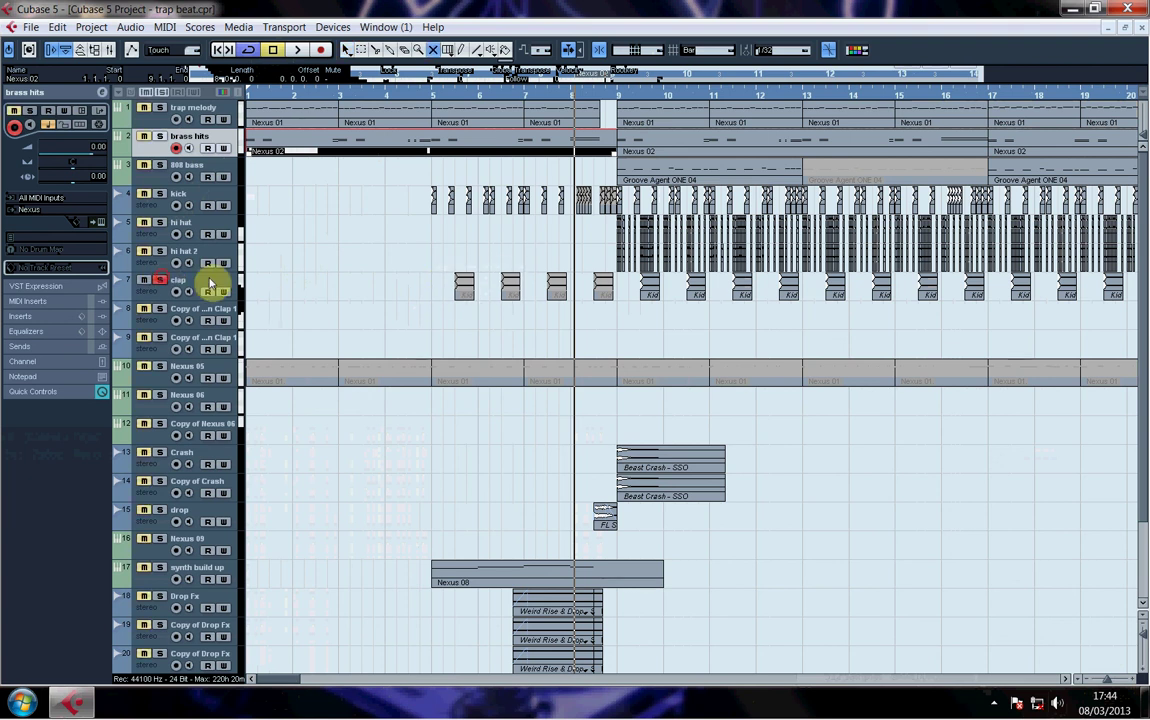
{"action": "left_click_drag", "start_coordinate": [450, 273], "coordinate": [593, 334]}
{"action": "key", "text": "1"}
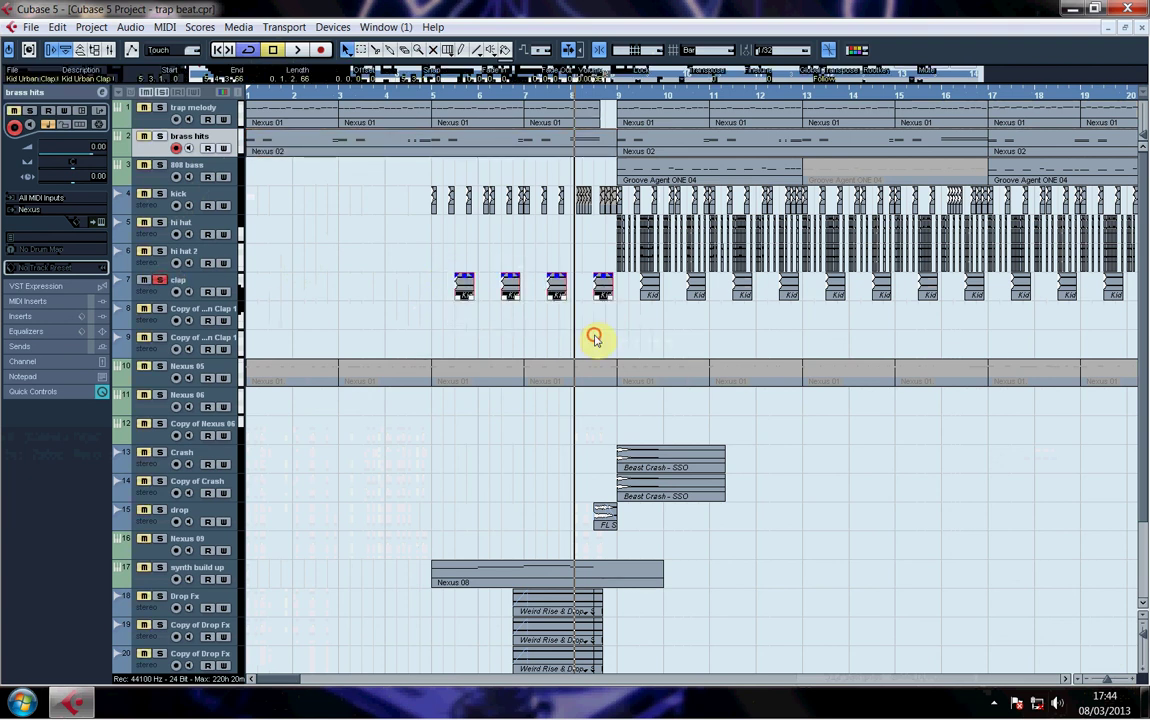
Step: Play the soloed clap track from bar 5 for about two bars, stop, and turn its solo off
{"action": "left_click", "coordinate": [433, 95]}
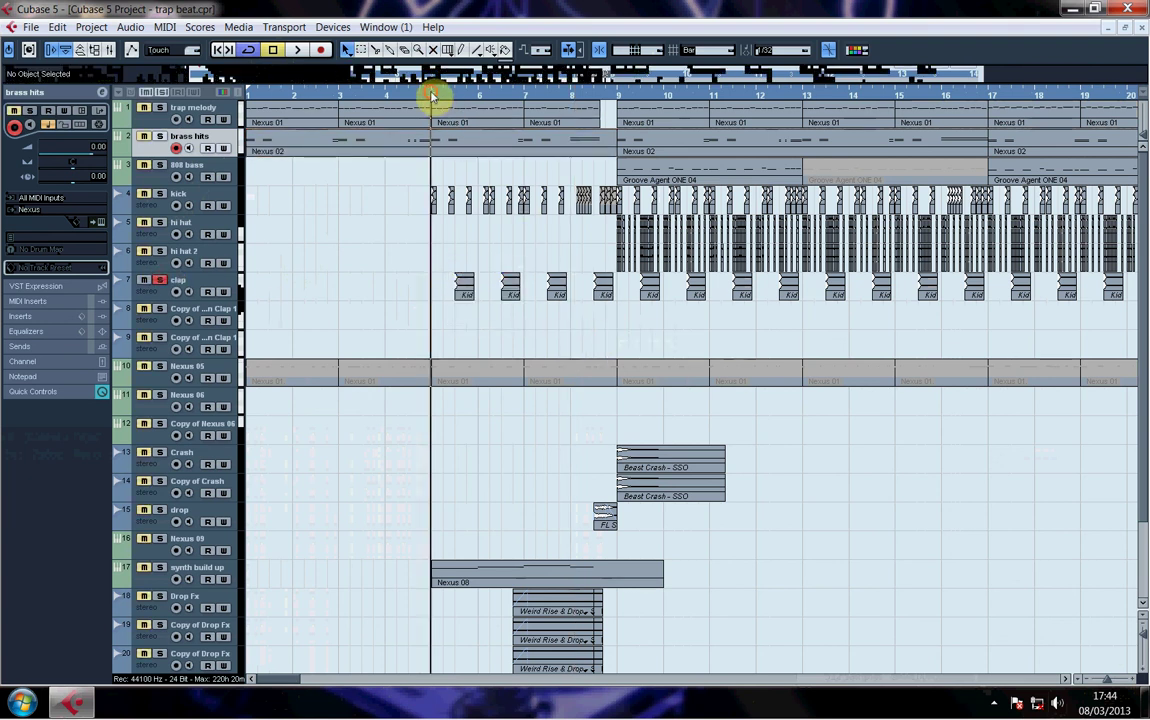
{"action": "left_click", "coordinate": [301, 52]}
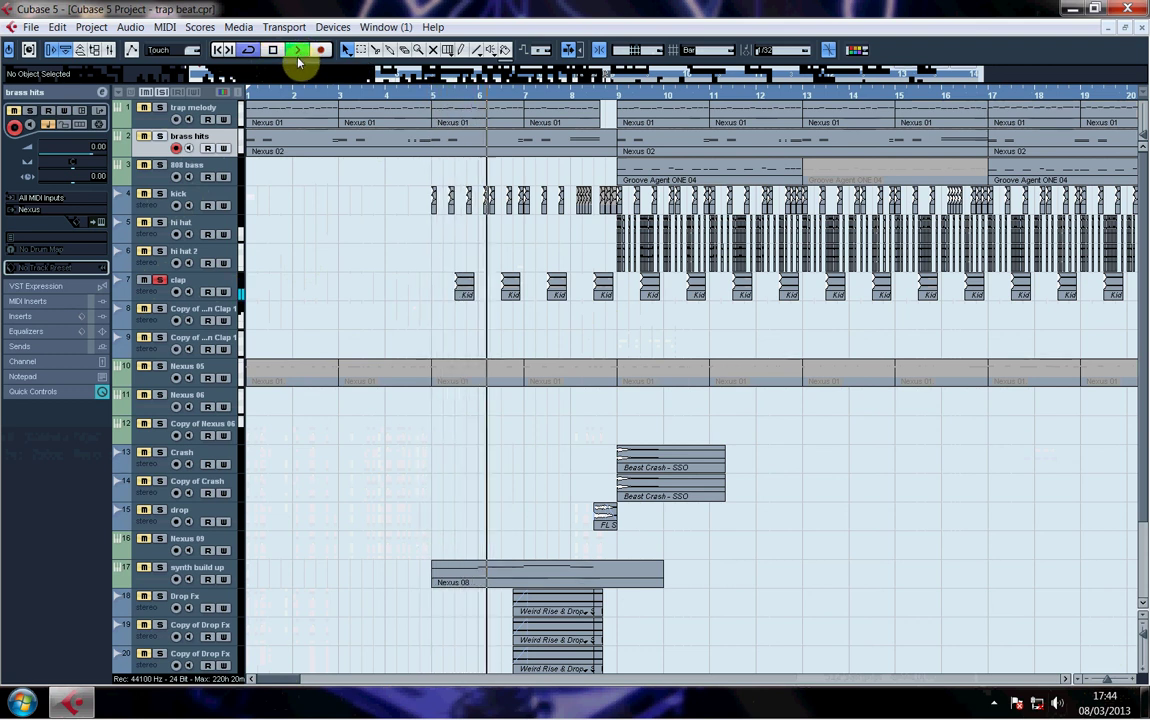
{"action": "left_click", "coordinate": [286, 52]}
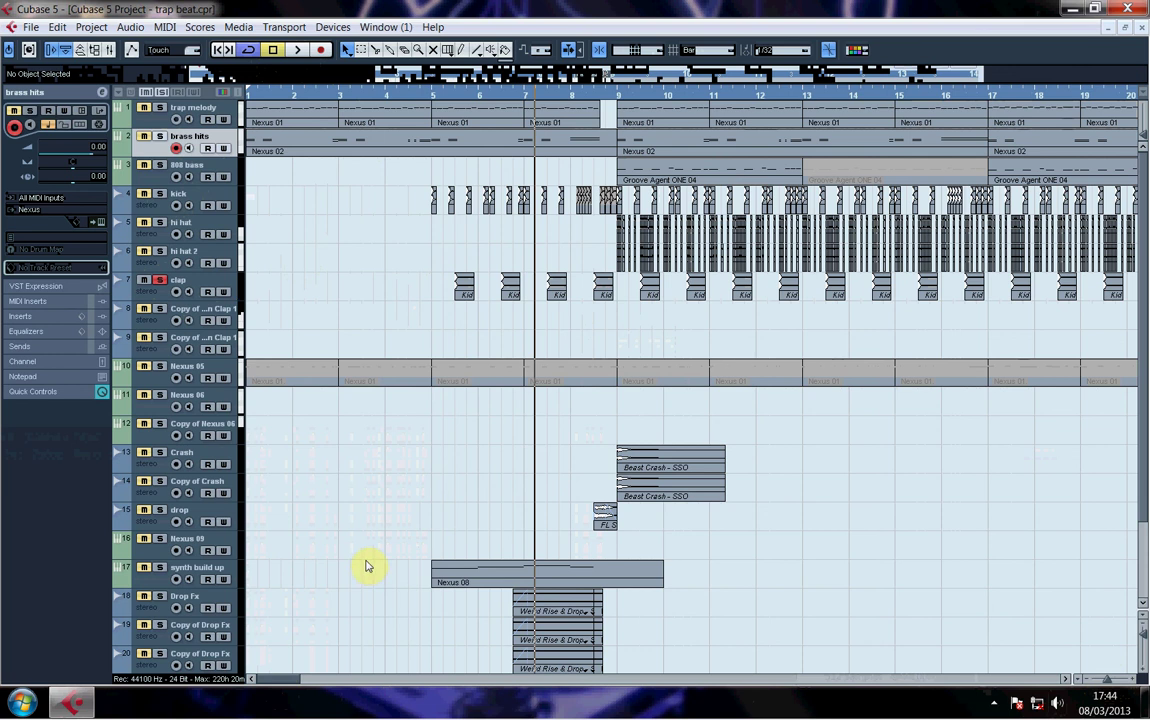
{"action": "left_click", "coordinate": [160, 280]}
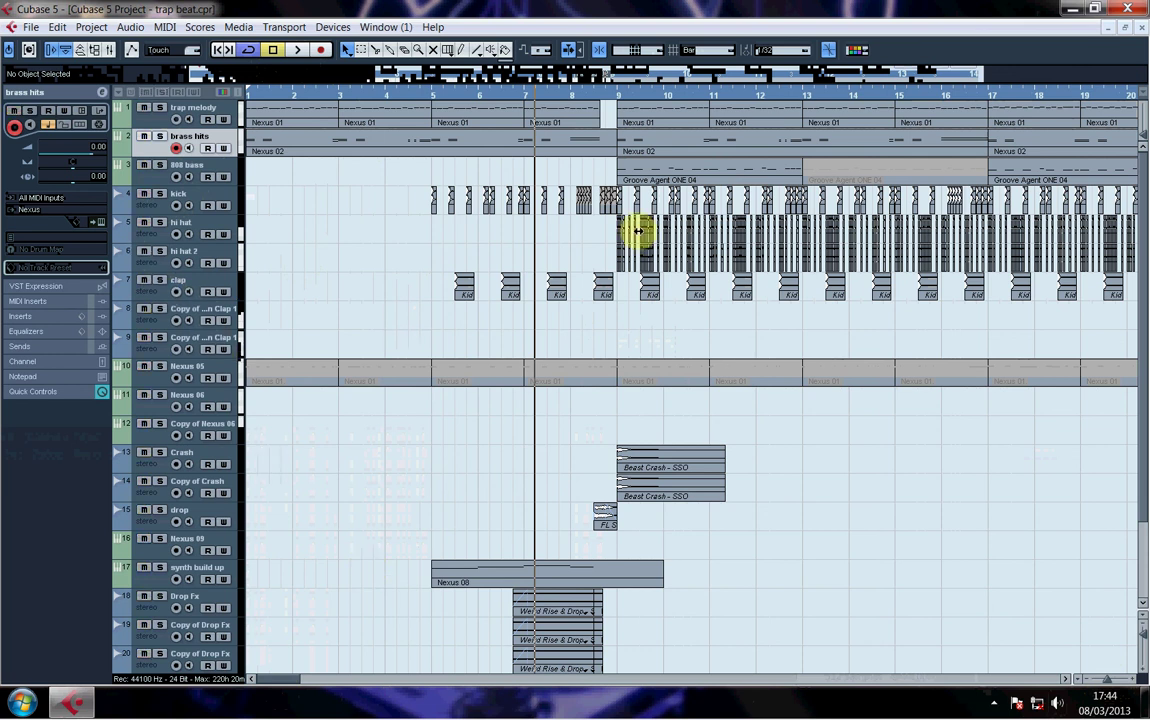
Step: Solo the hi hat and hi hat 2 tracks, play them from bar 9 for about three bars, and turn their solos off
{"action": "scroll", "coordinate": [469, 169], "scroll_direction": "down", "scroll_amount": 4}
{"action": "scroll", "coordinate": [469, 170], "scroll_direction": "up", "scroll_amount": 4}
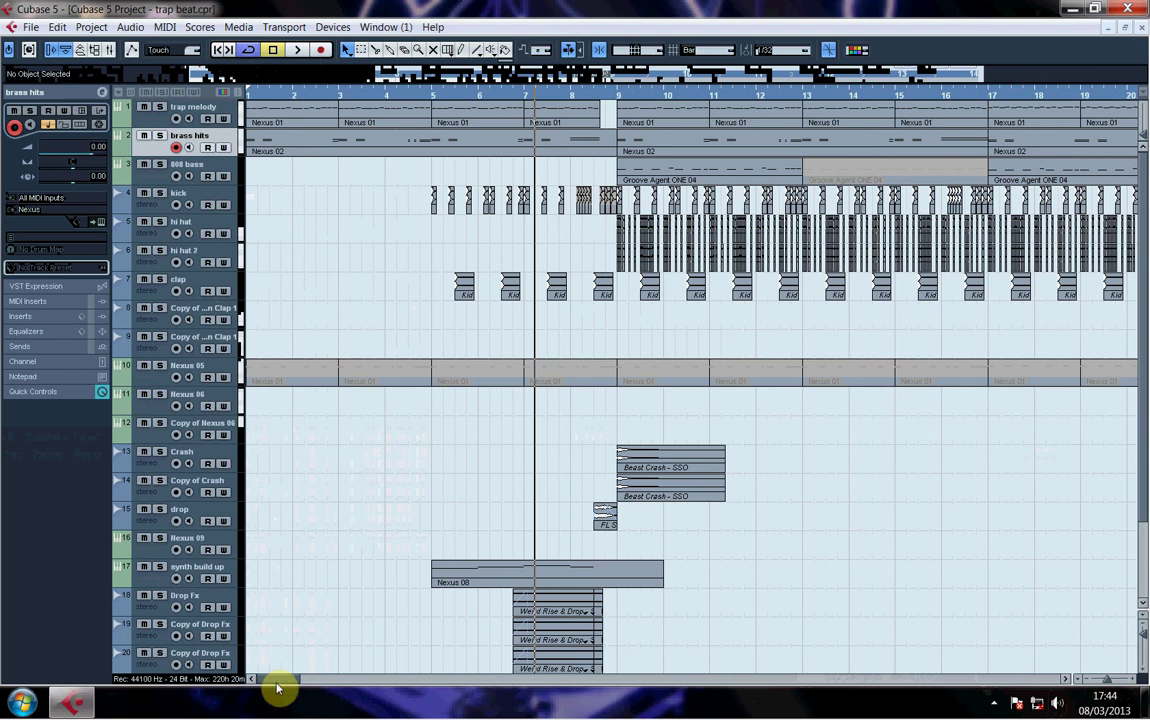
{"action": "left_click_drag", "start_coordinate": [288, 683], "coordinate": [294, 678]}
{"action": "left_click", "coordinate": [190, 224]}
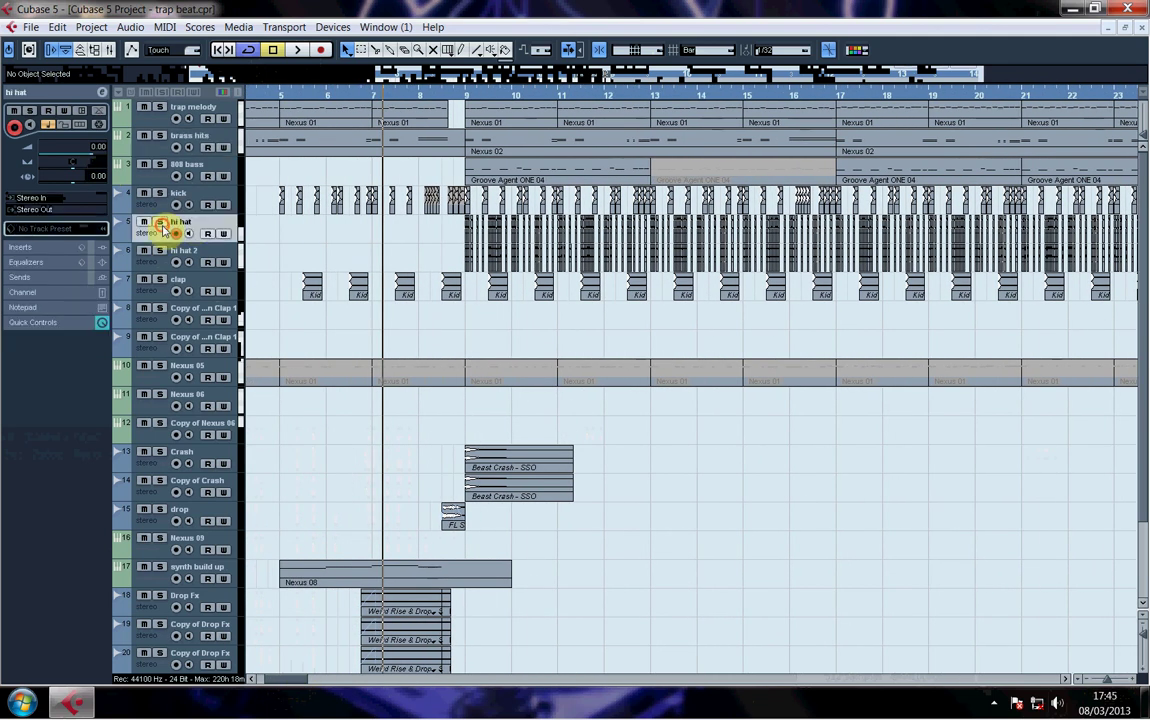
{"action": "left_click", "coordinate": [159, 221]}
{"action": "left_click", "coordinate": [463, 97]}
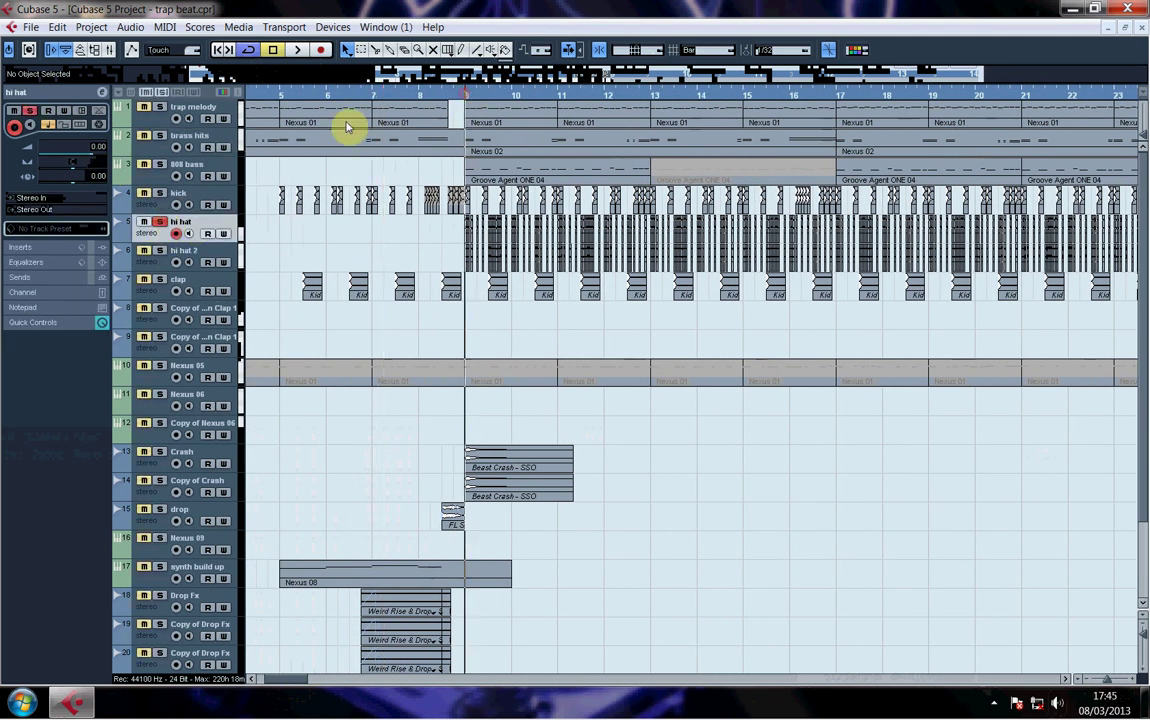
{"action": "left_click", "coordinate": [160, 251]}
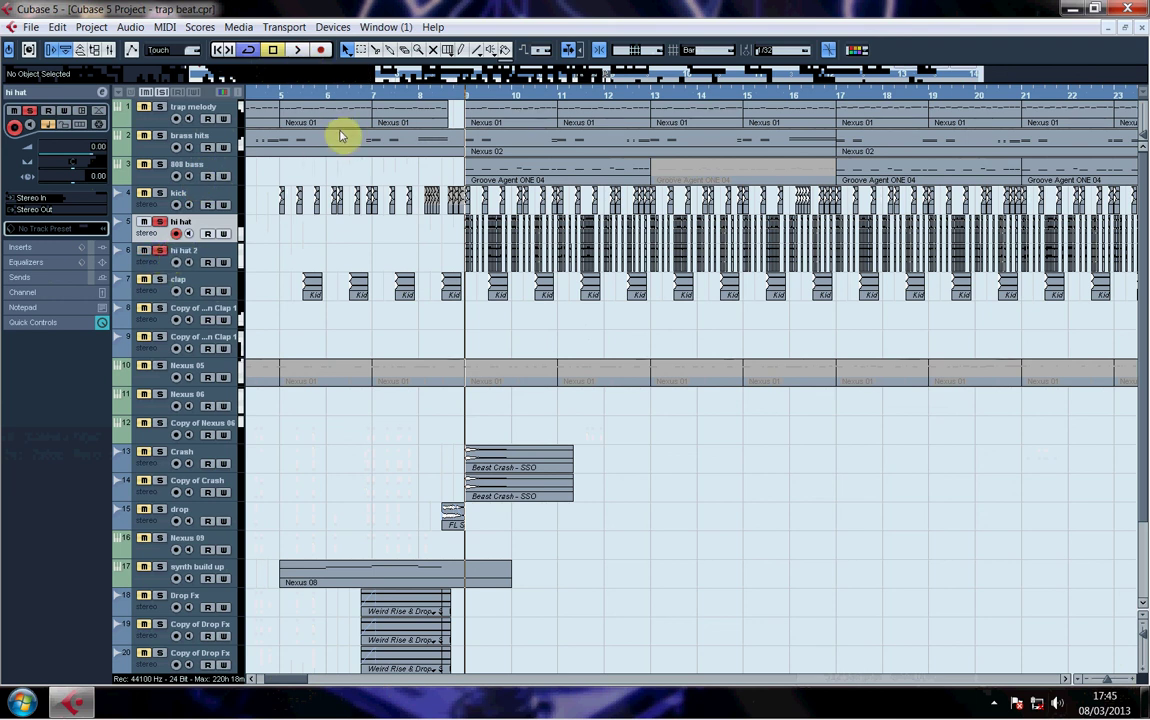
{"action": "left_click", "coordinate": [299, 50]}
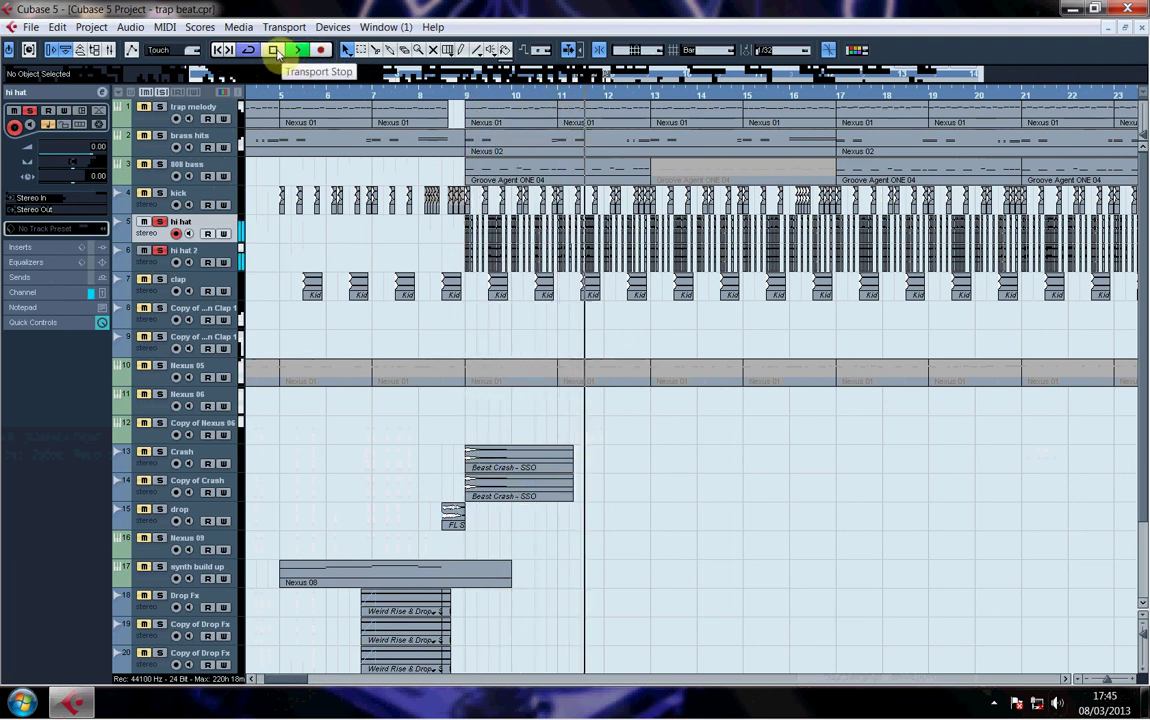
{"action": "left_click", "coordinate": [274, 50]}
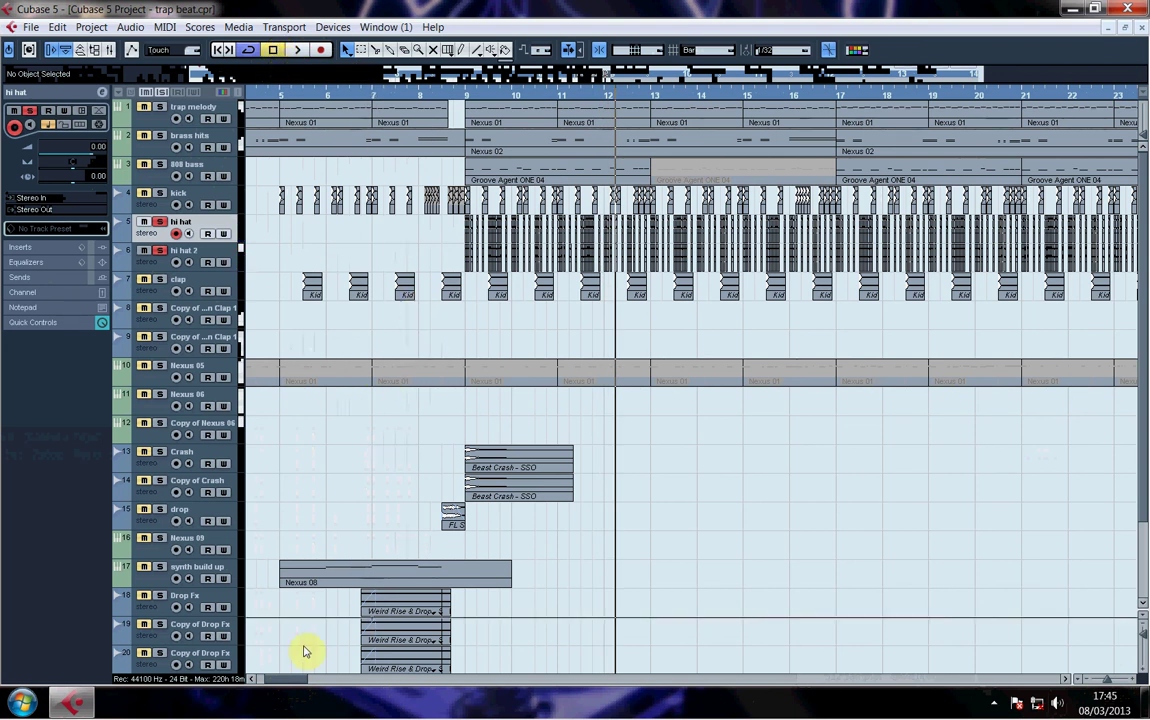
{"action": "left_click_drag", "start_coordinate": [303, 680], "coordinate": [282, 682]}
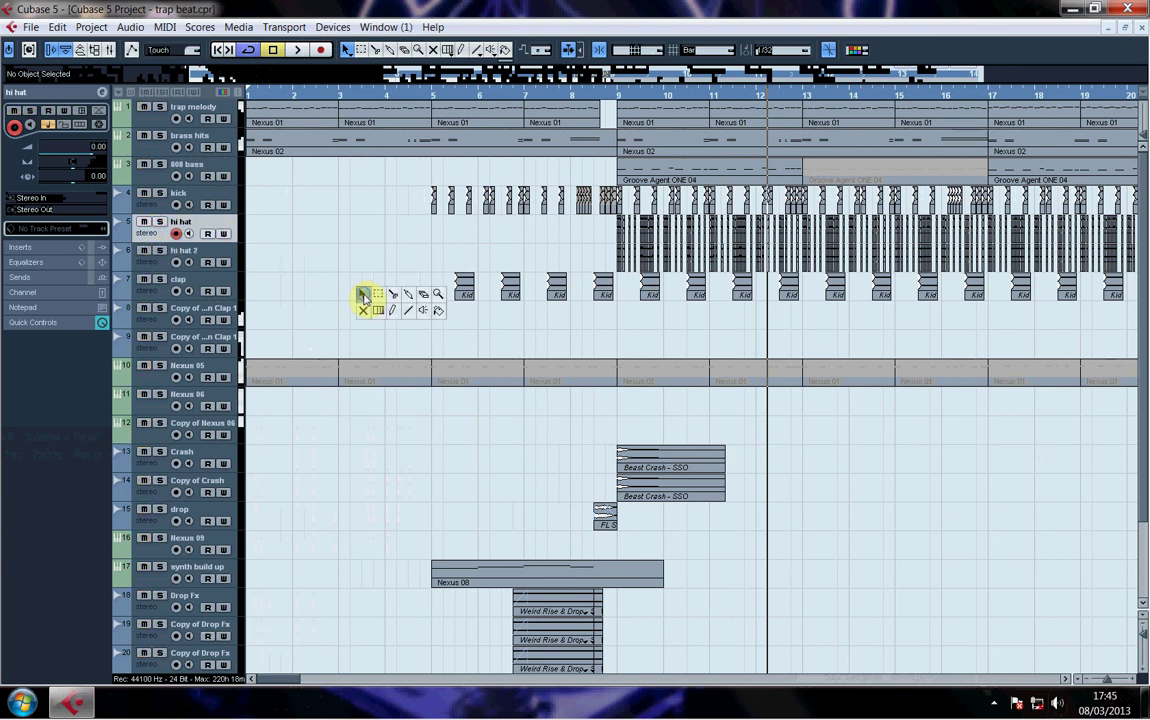
Step: Set the playhead to bar 5, inspect the synth build up part's notes in the Key Editor, and close the editor
{"action": "scroll", "coordinate": [518, 364], "scroll_direction": "down", "scroll_amount": 3}
{"action": "scroll", "coordinate": [516, 364], "scroll_direction": "up", "scroll_amount": 3}
{"action": "left_click", "coordinate": [430, 94]}
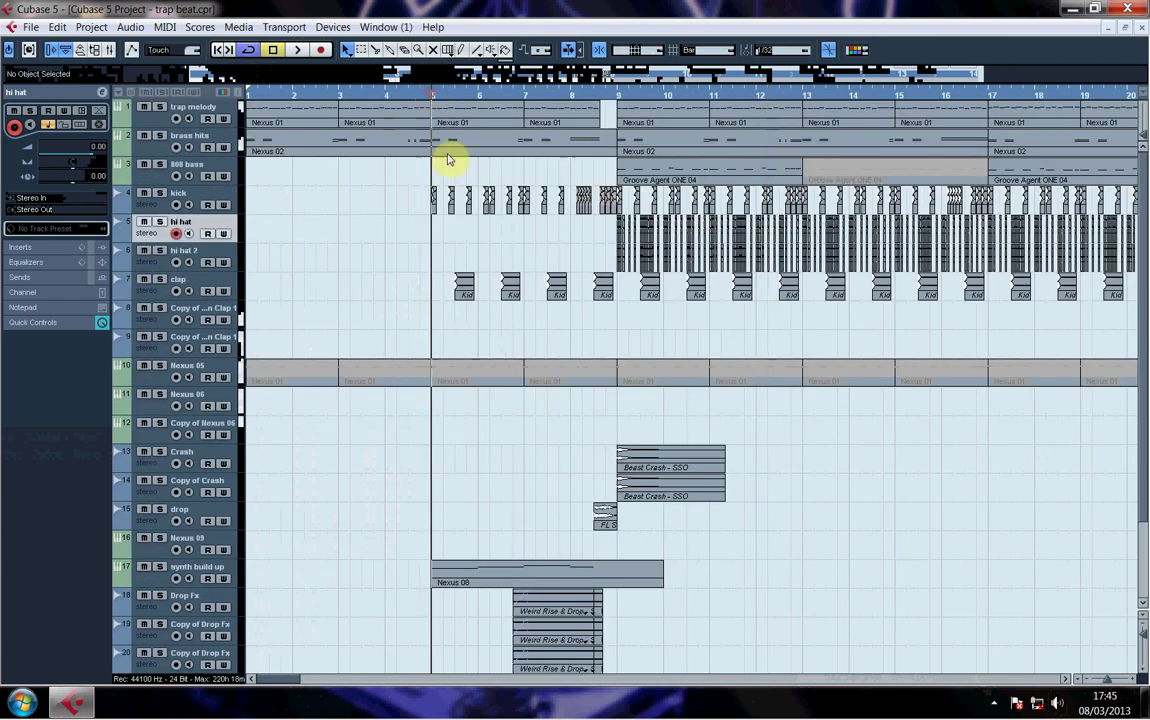
{"action": "scroll", "coordinate": [455, 175], "scroll_direction": "down", "scroll_amount": 3}
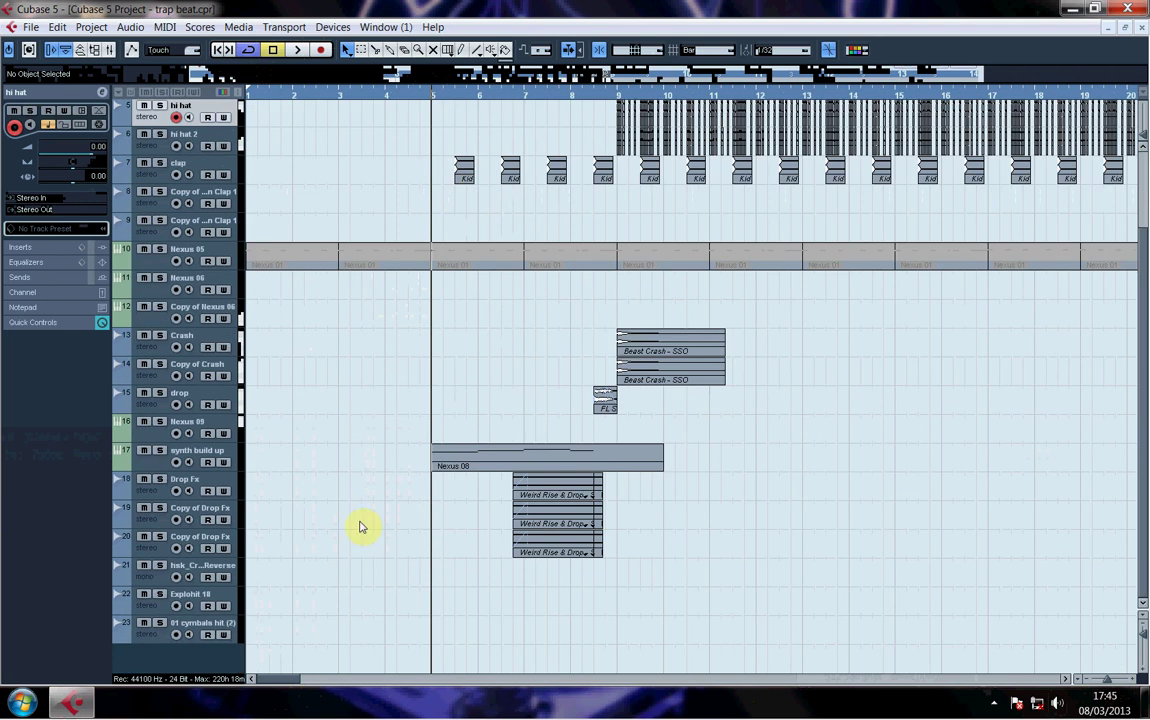
{"action": "left_click", "coordinate": [185, 456]}
{"action": "double_click", "coordinate": [507, 466]}
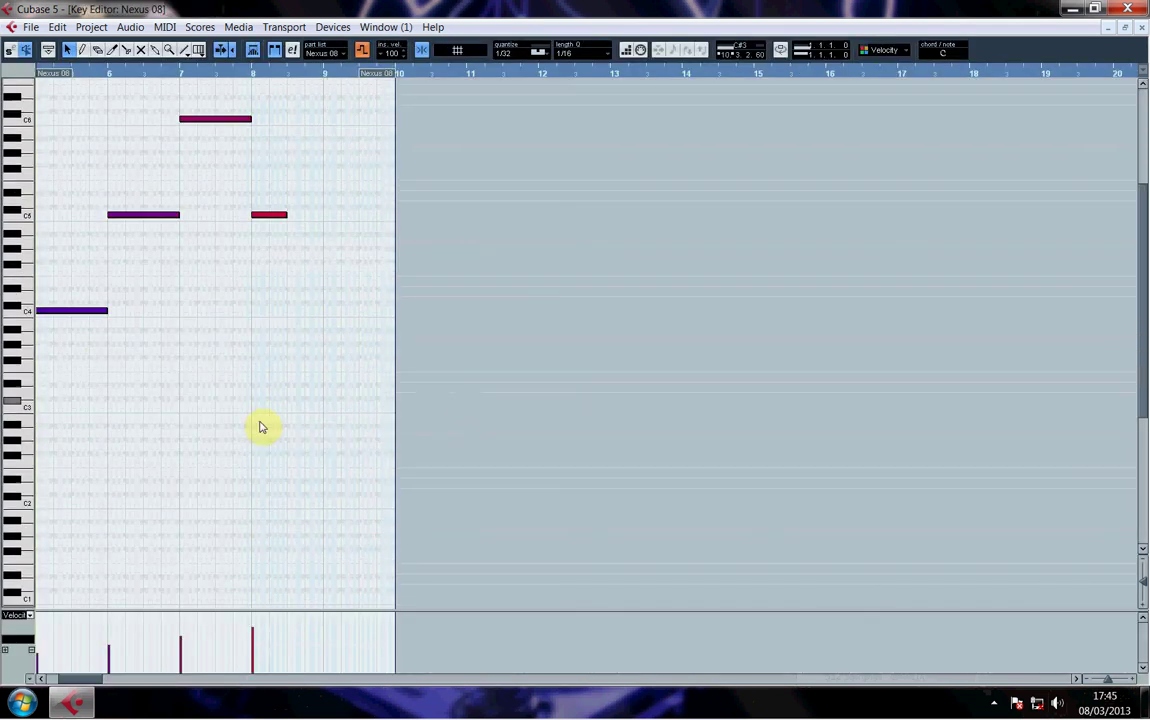
{"action": "scroll", "coordinate": [53, 344], "scroll_direction": "up", "scroll_amount": 3}
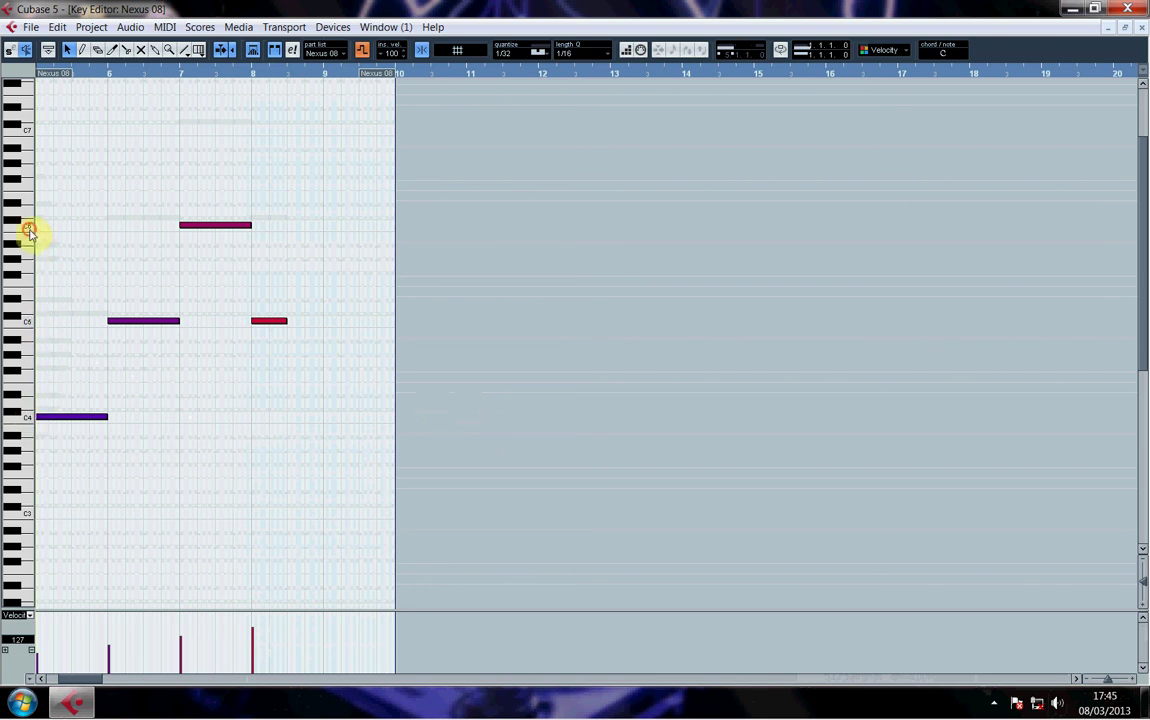
{"action": "left_click", "coordinate": [1143, 28]}
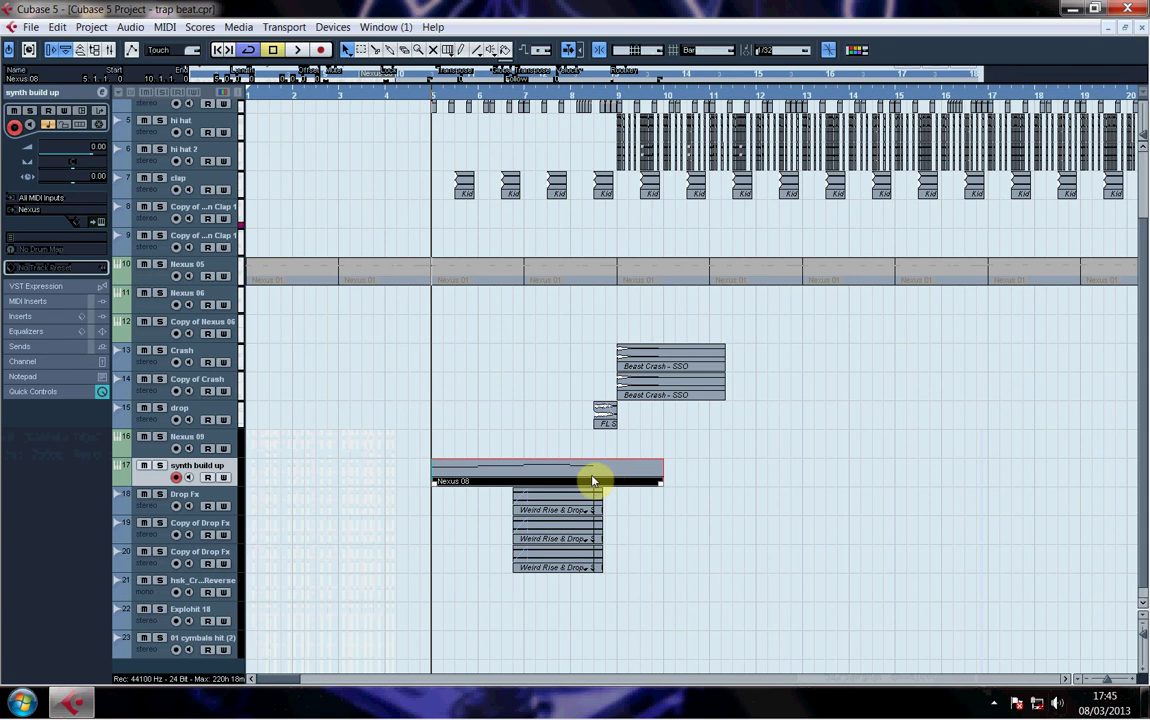
Step: Solo the Drop Fx track, play it from bar 6 for about two and a half bars, and turn its solo off
{"action": "left_click", "coordinate": [384, 100]}
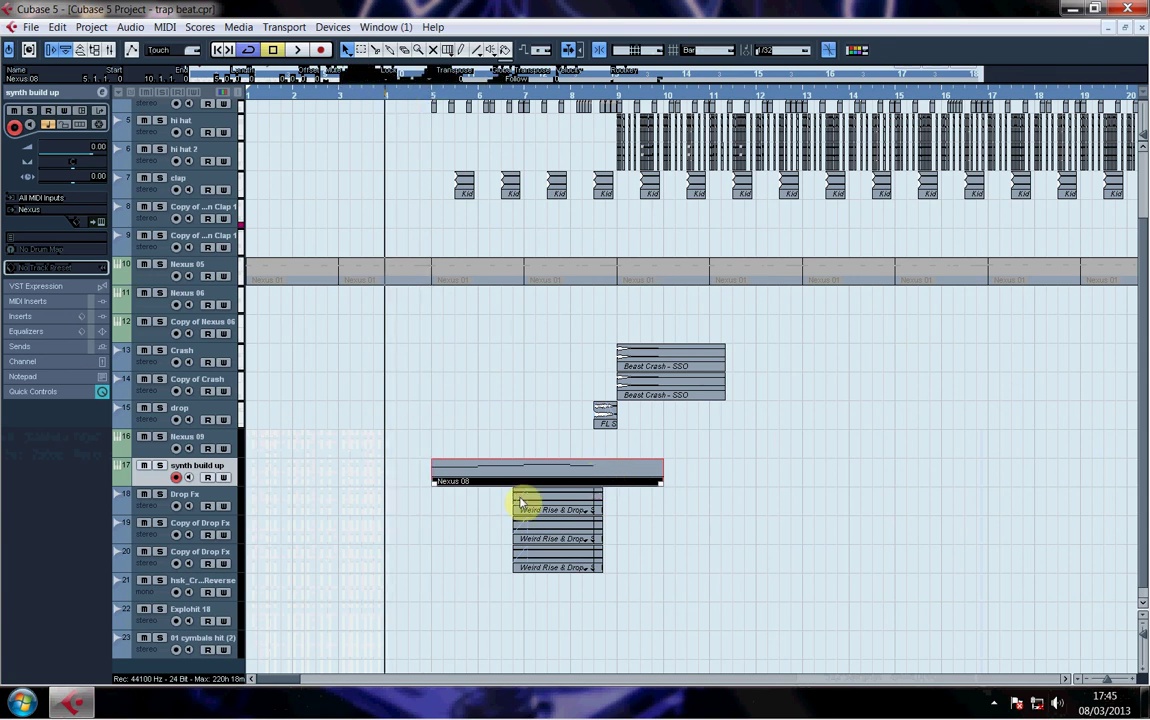
{"action": "left_click", "coordinate": [502, 100]}
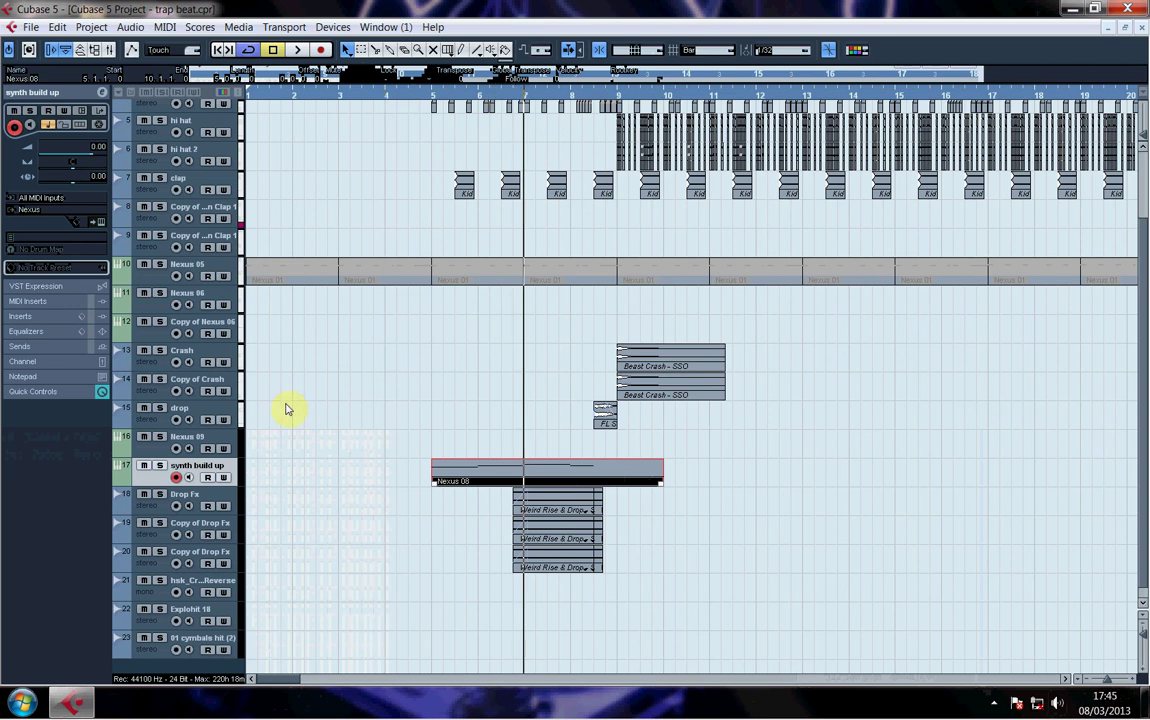
{"action": "left_click", "coordinate": [492, 95]}
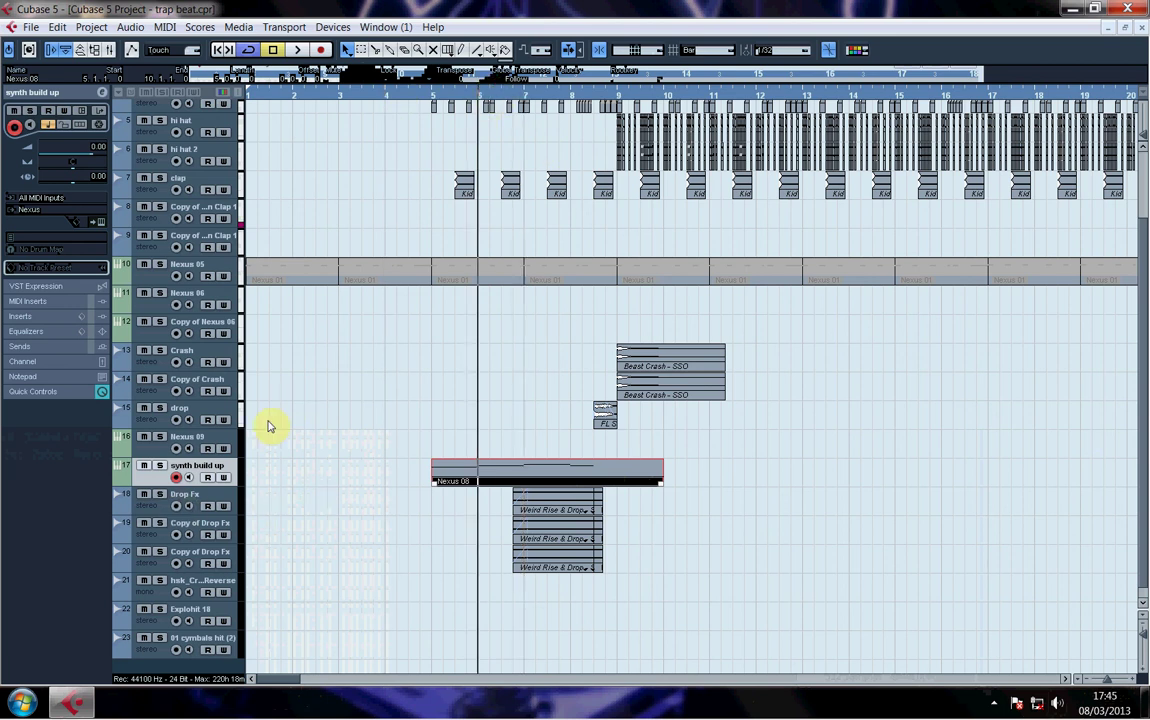
{"action": "left_click", "coordinate": [190, 500]}
{"action": "left_click", "coordinate": [159, 494]}
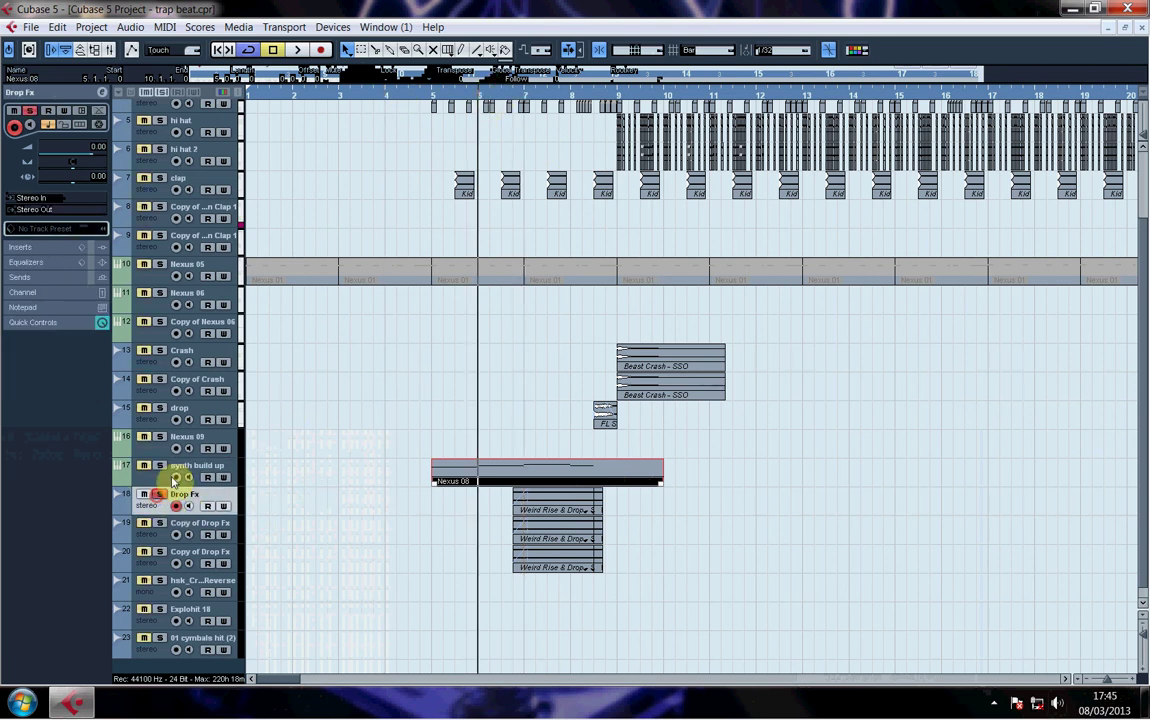
{"action": "left_click", "coordinate": [300, 50]}
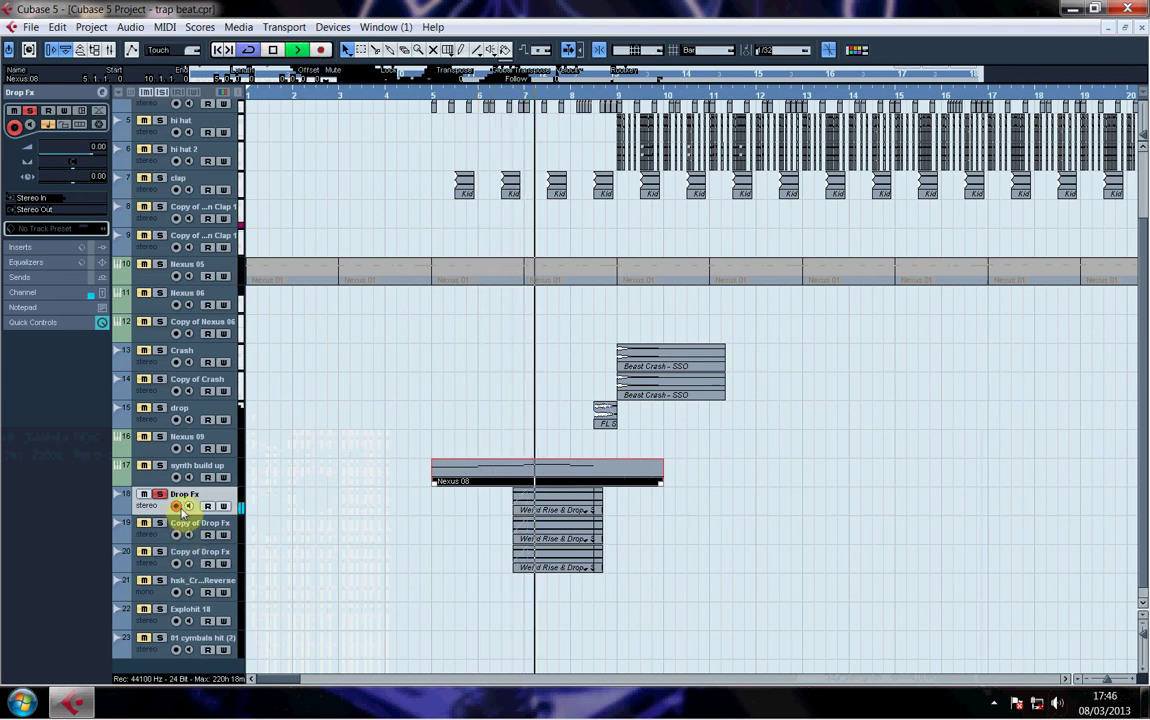
{"action": "left_click", "coordinate": [276, 52]}
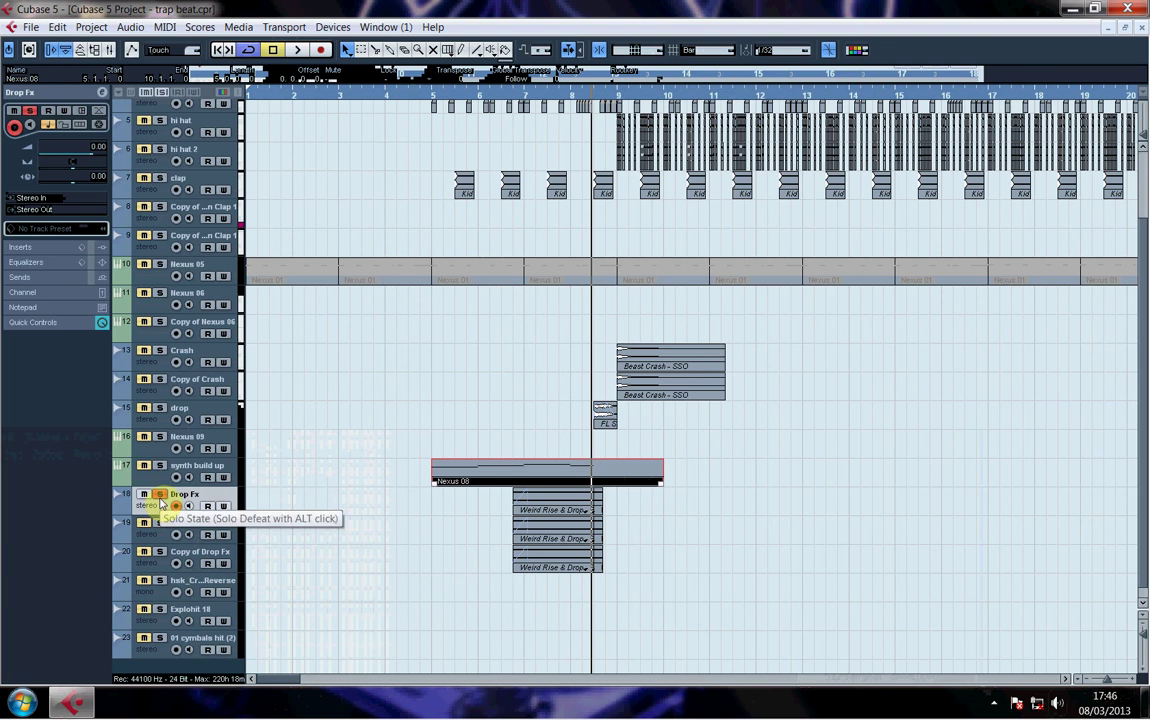
{"action": "left_click", "coordinate": [160, 494]}
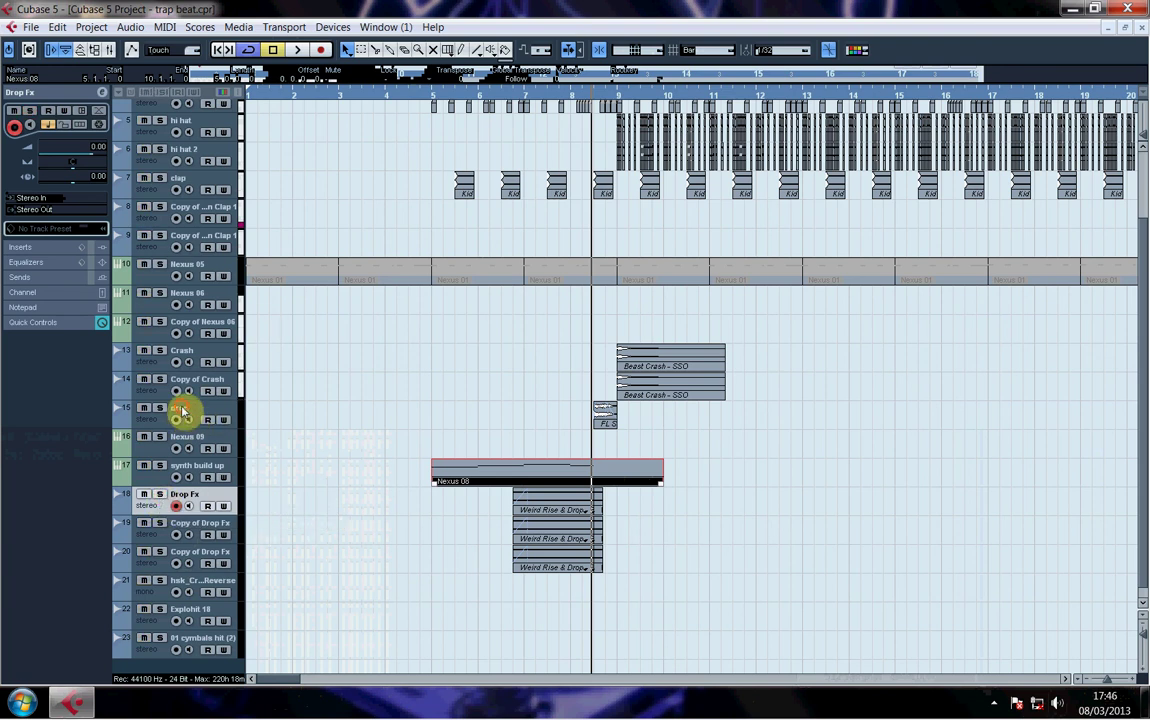
Step: Solo the drop track, play it from bar 8 until just past bar 9, and turn its solo off
{"action": "left_click", "coordinate": [182, 412]}
{"action": "left_click", "coordinate": [160, 408]}
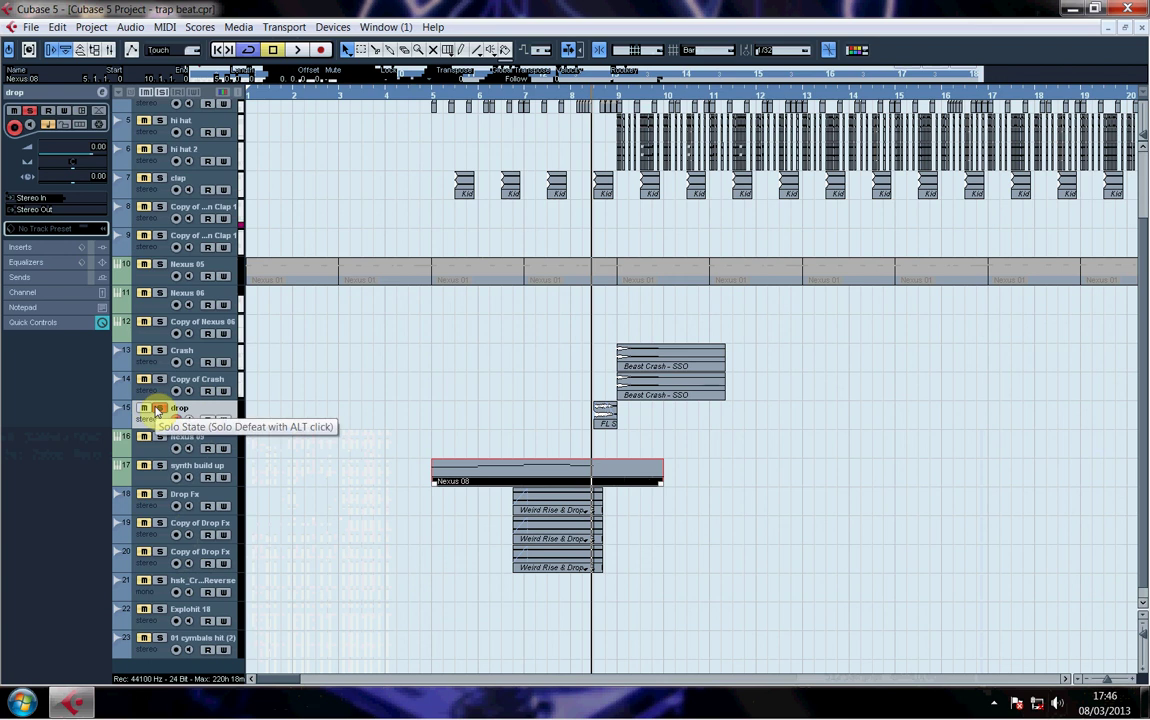
{"action": "left_click", "coordinate": [570, 93]}
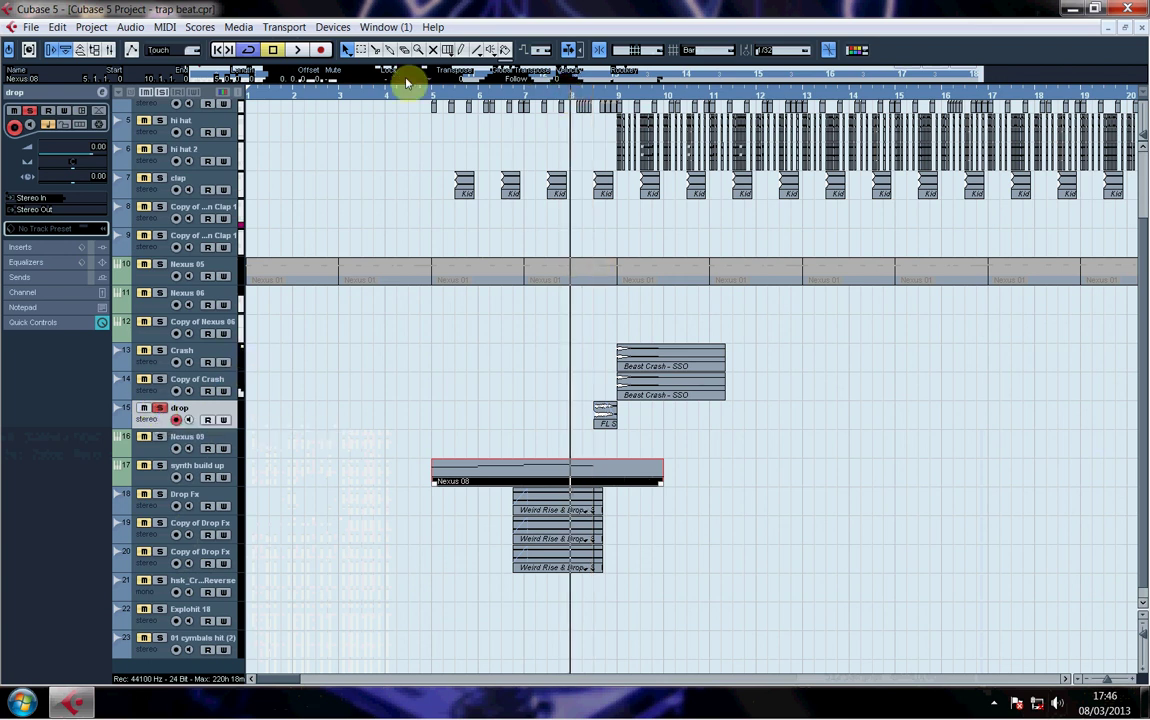
{"action": "left_click", "coordinate": [298, 50]}
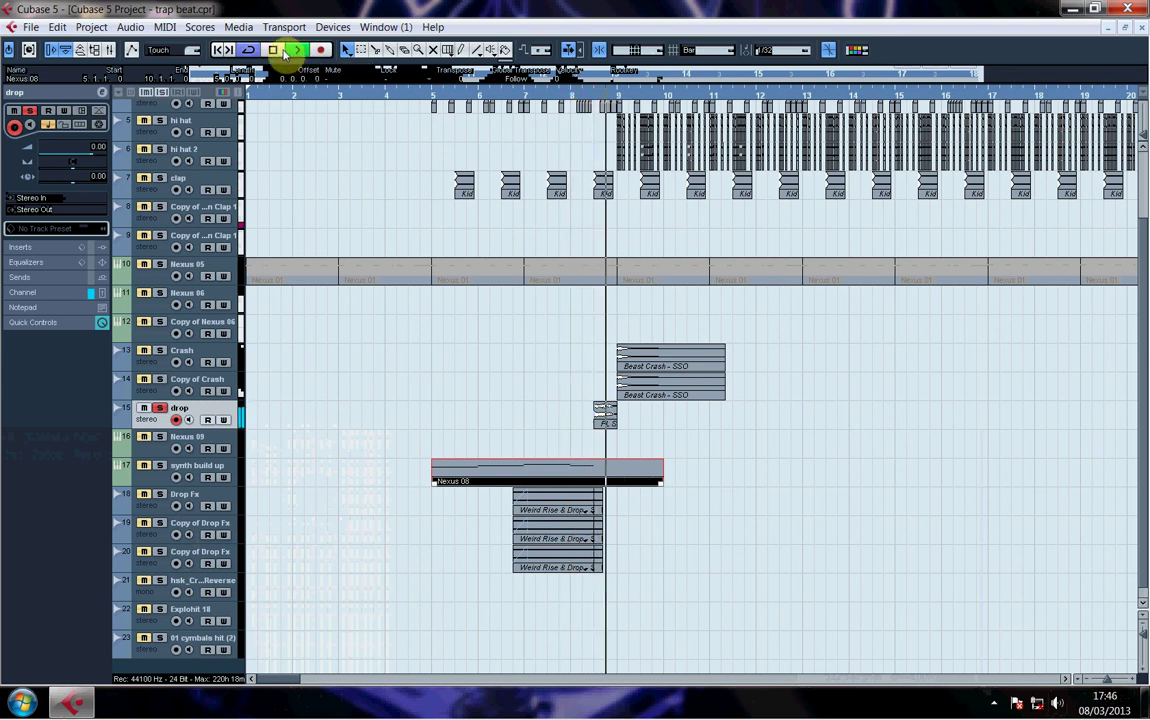
{"action": "left_click", "coordinate": [273, 50]}
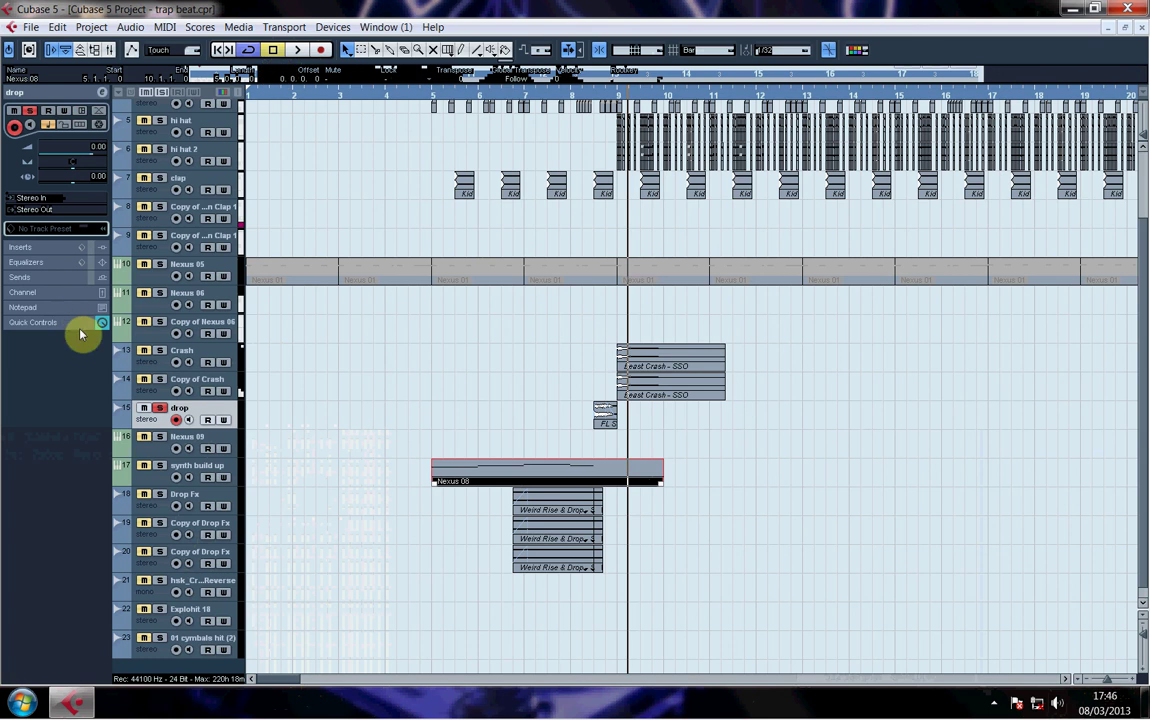
{"action": "left_click", "coordinate": [160, 408]}
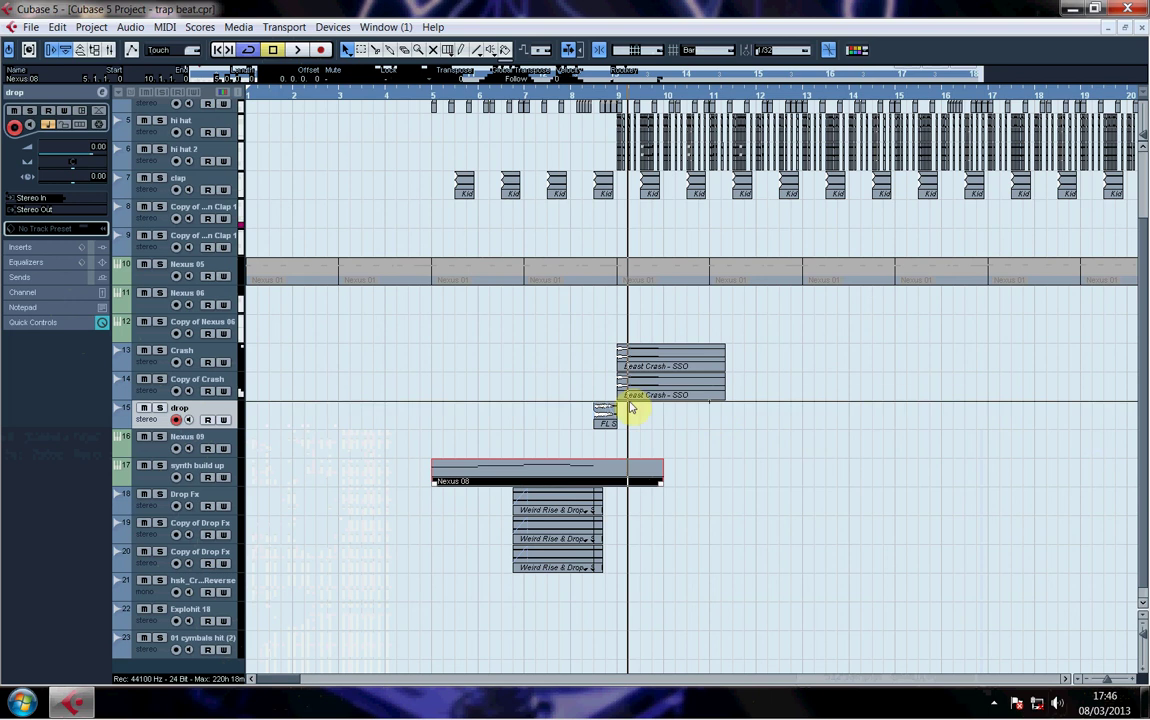
Step: Solo the Copy of Crash track, play its crash briefly from bar 9, stop, and turn the solo off
{"action": "left_click", "coordinate": [637, 388]}
{"action": "left_click", "coordinate": [159, 380]}
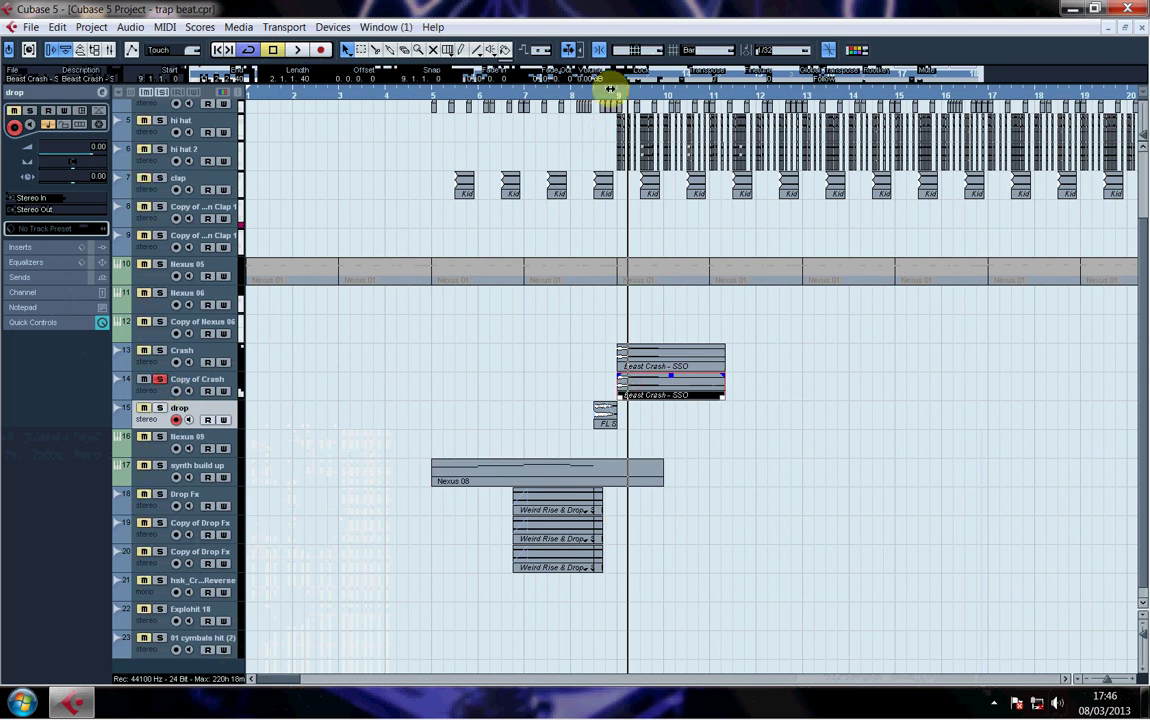
{"action": "left_click", "coordinate": [616, 97]}
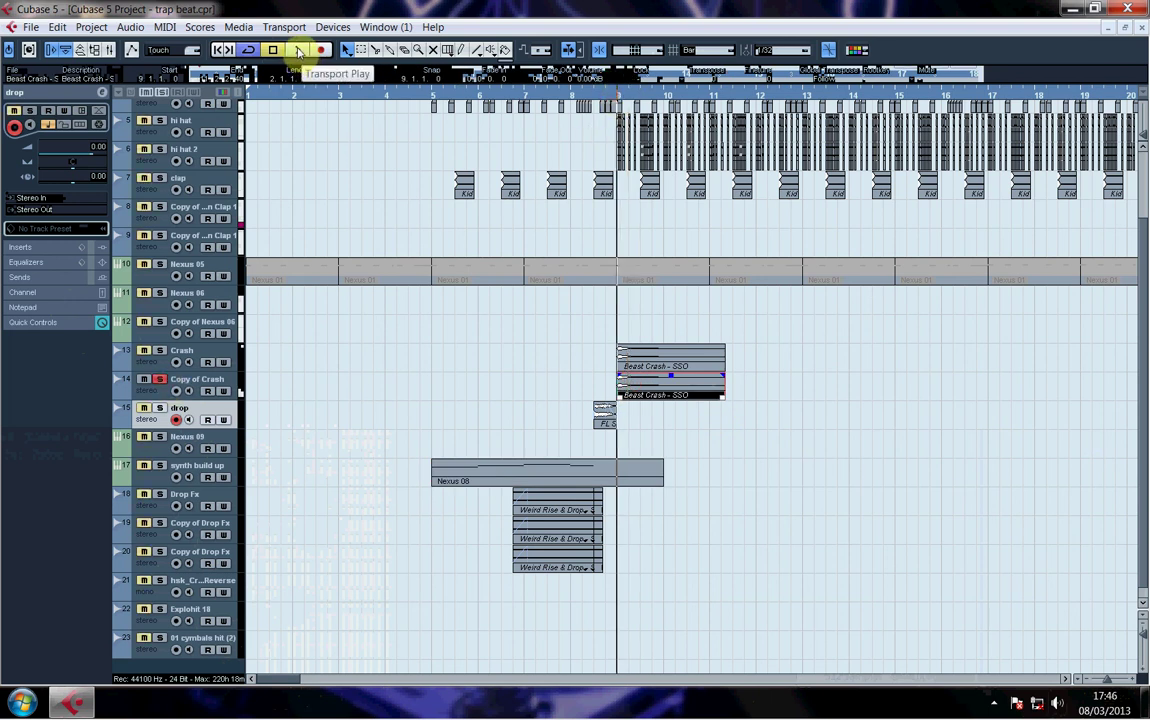
{"action": "left_click", "coordinate": [297, 51]}
{"action": "left_click", "coordinate": [273, 50]}
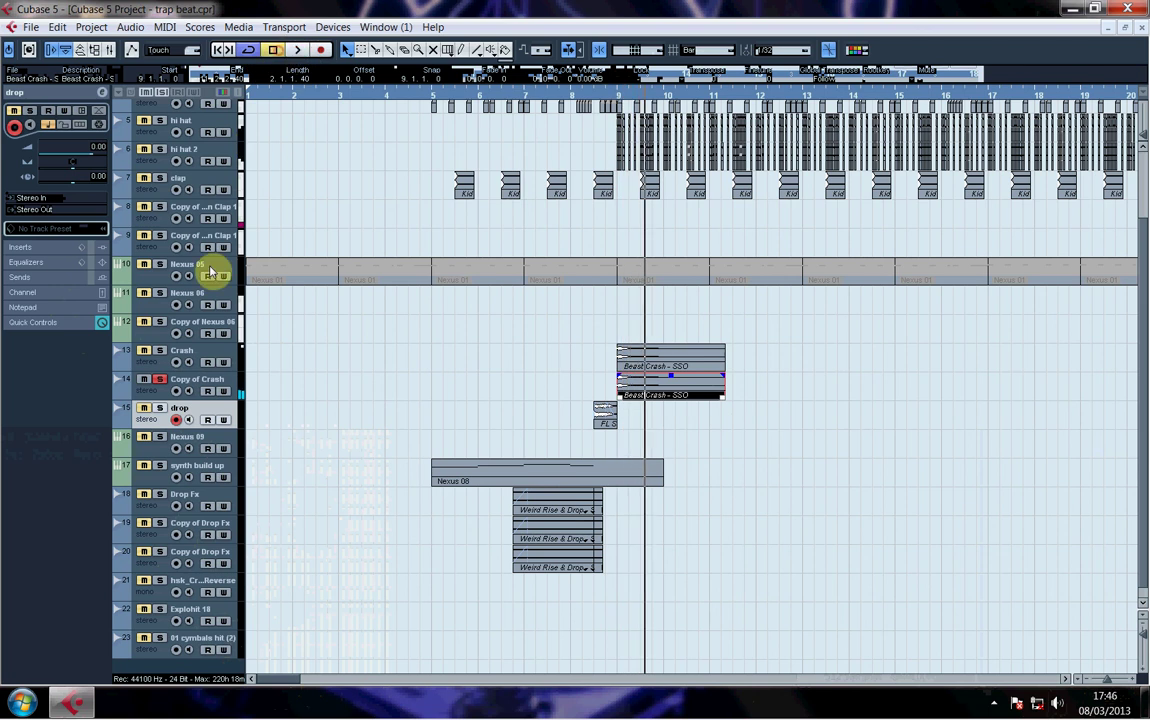
Step: Select the 808 bass track and solo it, bringing its first parts from bar 9 into view
{"action": "scroll", "coordinate": [700, 510], "scroll_direction": "up", "scroll_amount": 3}
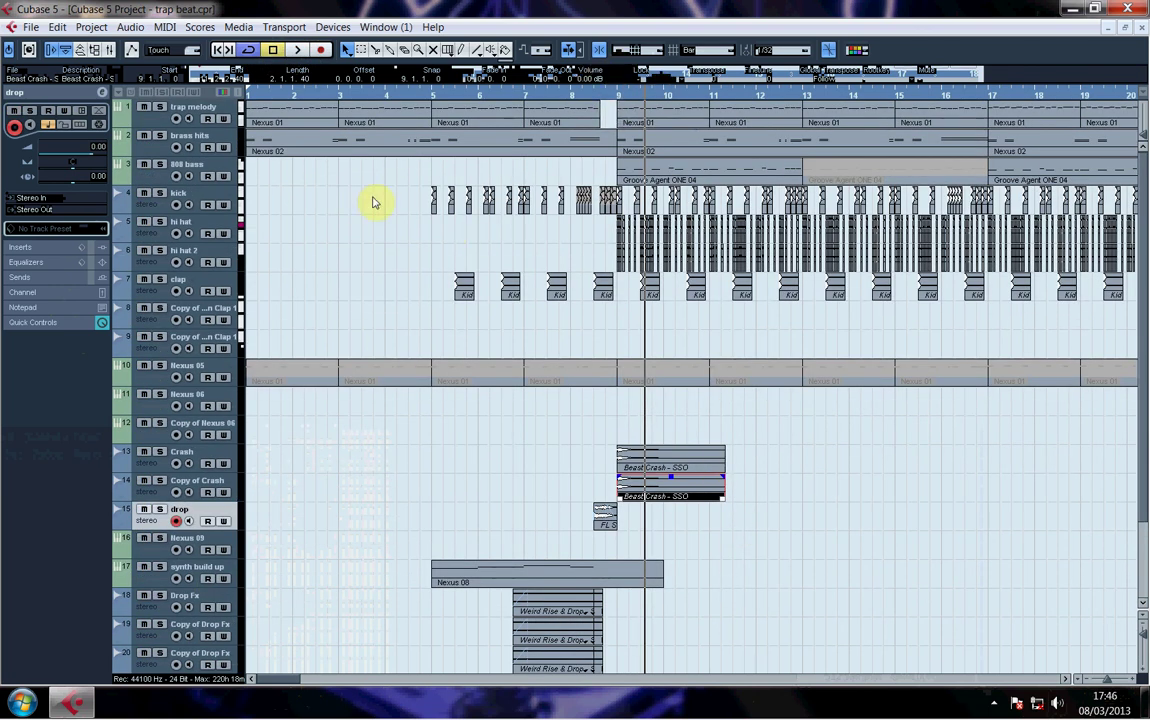
{"action": "left_click", "coordinate": [185, 164]}
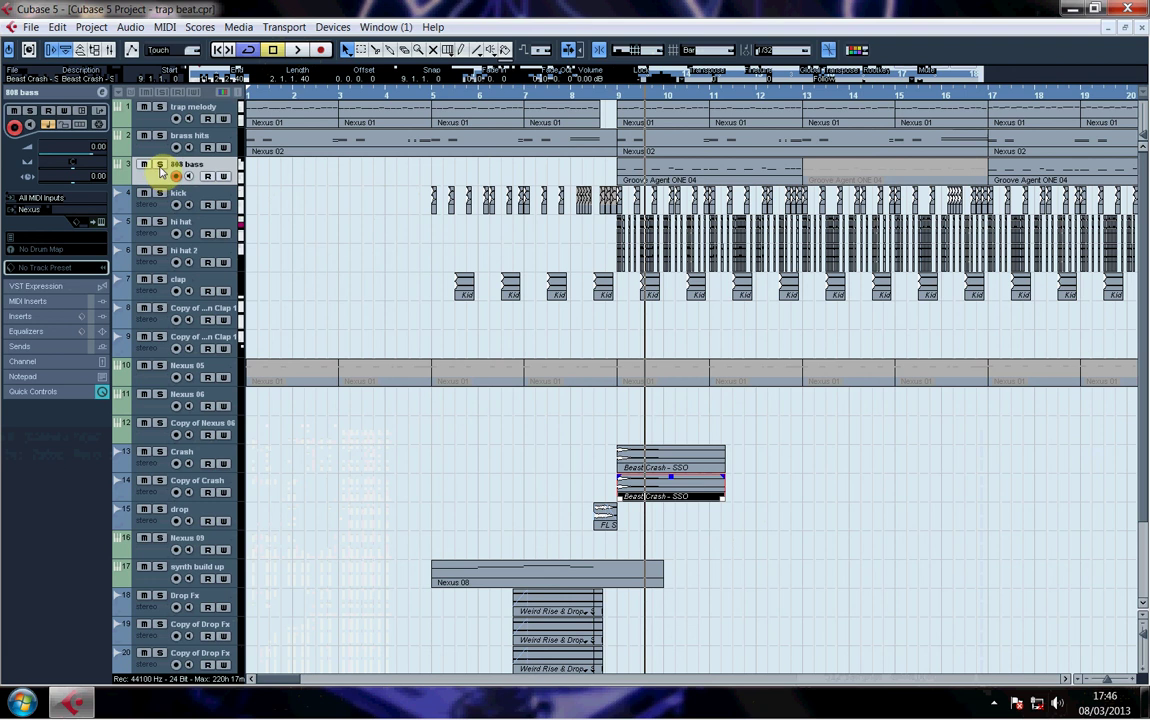
{"action": "left_click", "coordinate": [159, 164]}
{"action": "left_click_drag", "start_coordinate": [290, 680], "coordinate": [303, 680]}
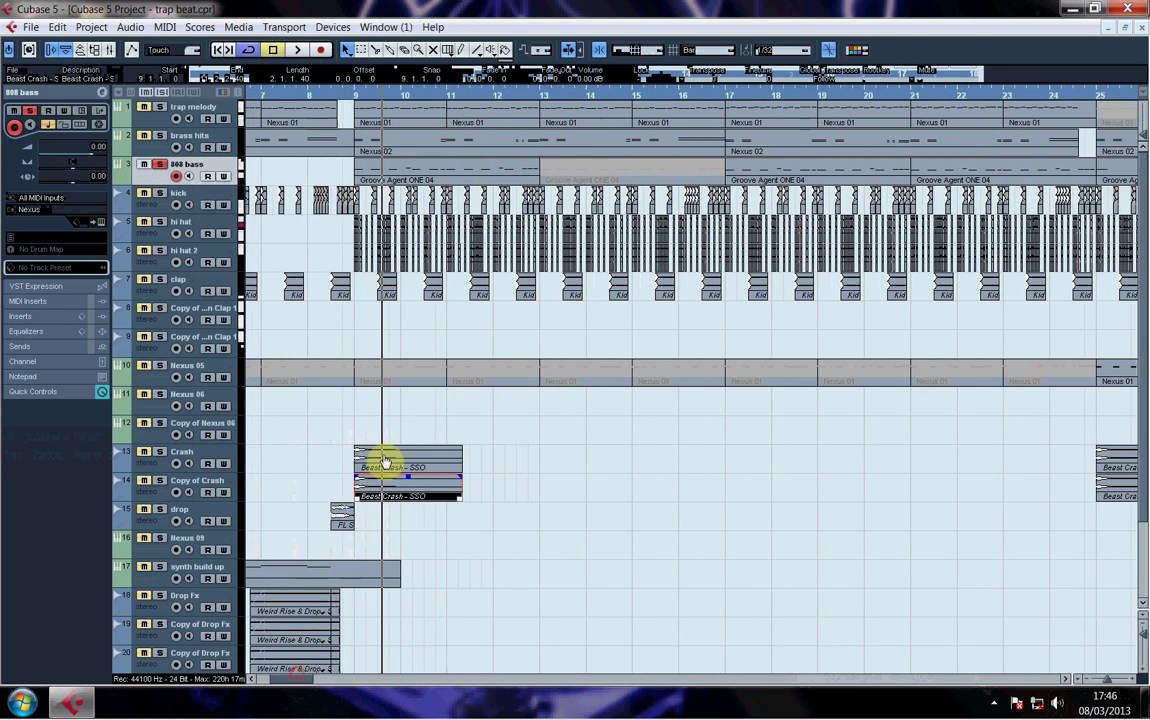
Step: Examine the note pattern of the first 808 bass part, bars 9 to 13, in the Key Editor and close the editor
{"action": "double_click", "coordinate": [411, 180]}
{"action": "scroll", "coordinate": [400, 250], "scroll_direction": "down", "scroll_amount": 5}
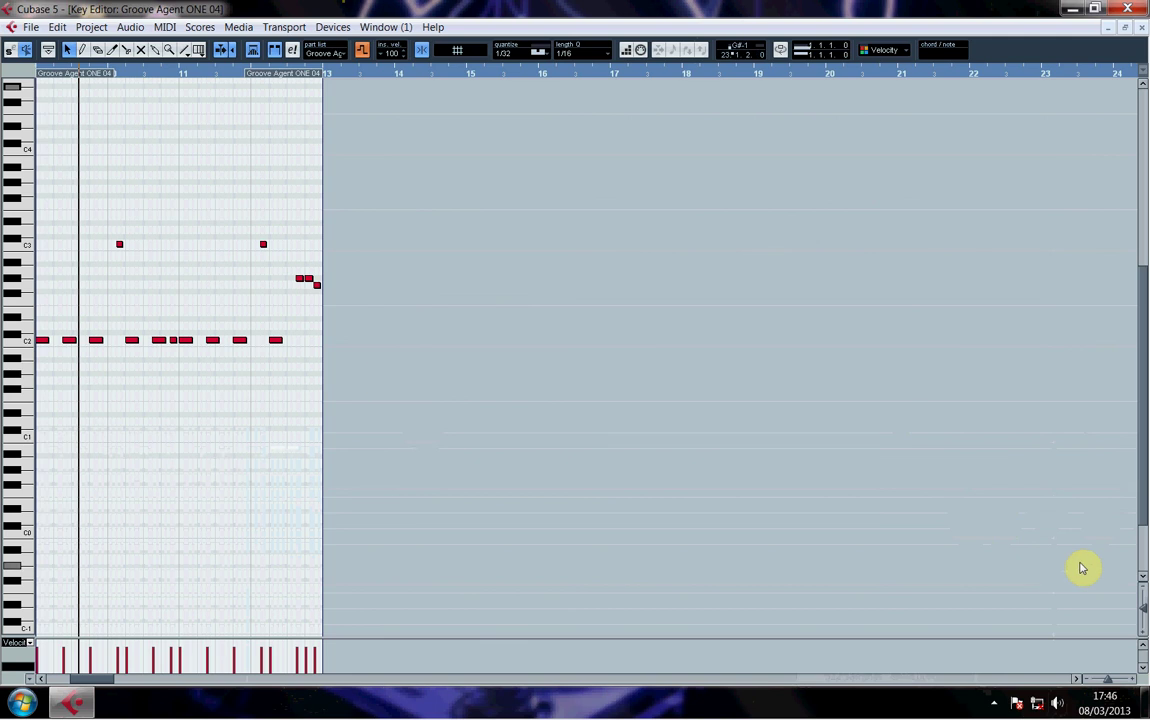
{"action": "left_click", "coordinate": [1115, 682]}
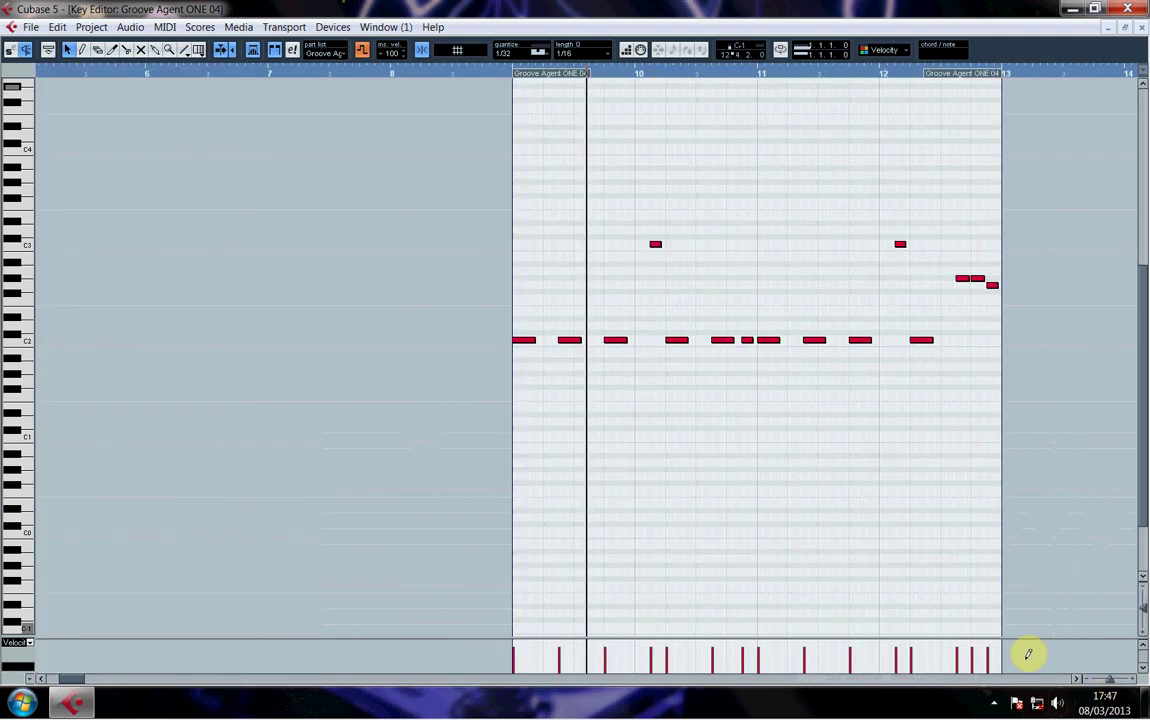
{"action": "left_click", "coordinate": [1075, 680]}
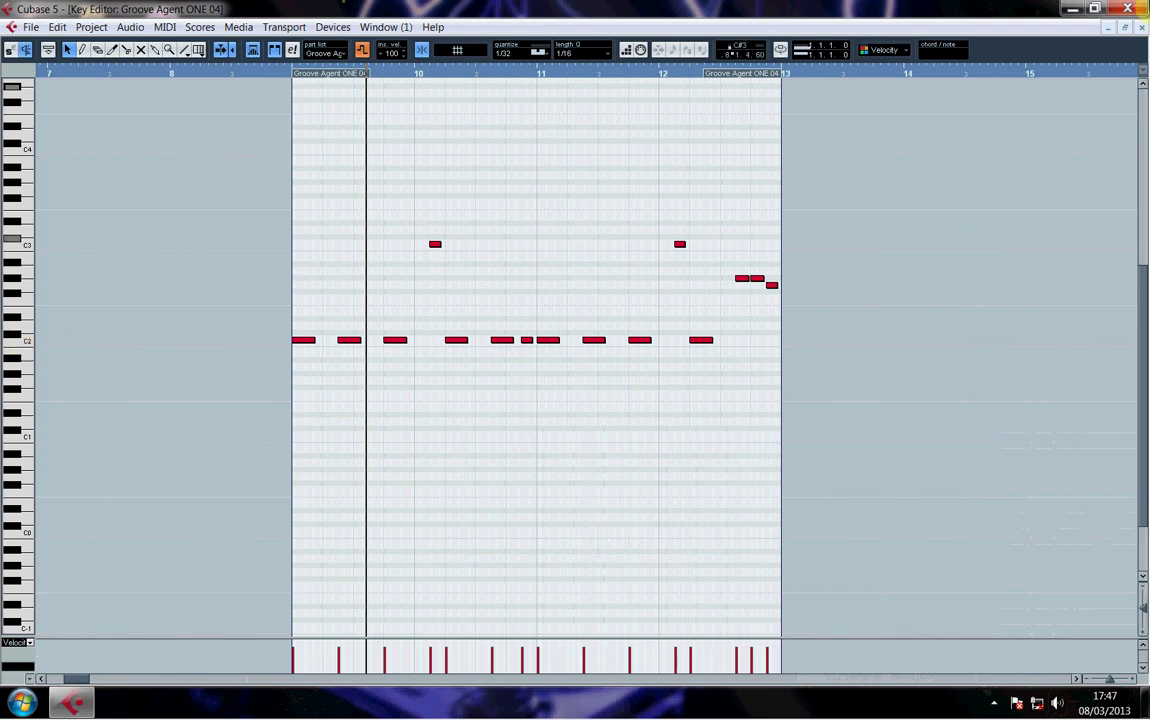
{"action": "key", "text": "ctrl+w"}
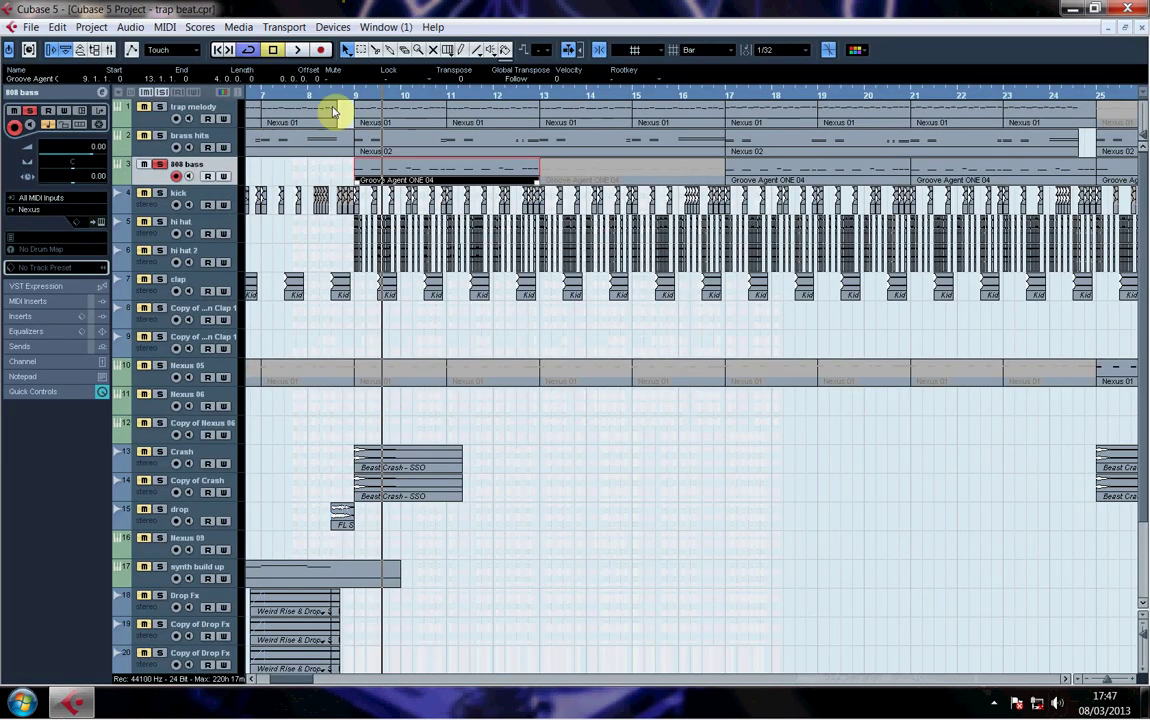
Step: Play the soloed 808 bass from bar 9 to bar 13 while following its first part in the Key Editor
{"action": "left_click", "coordinate": [355, 97]}
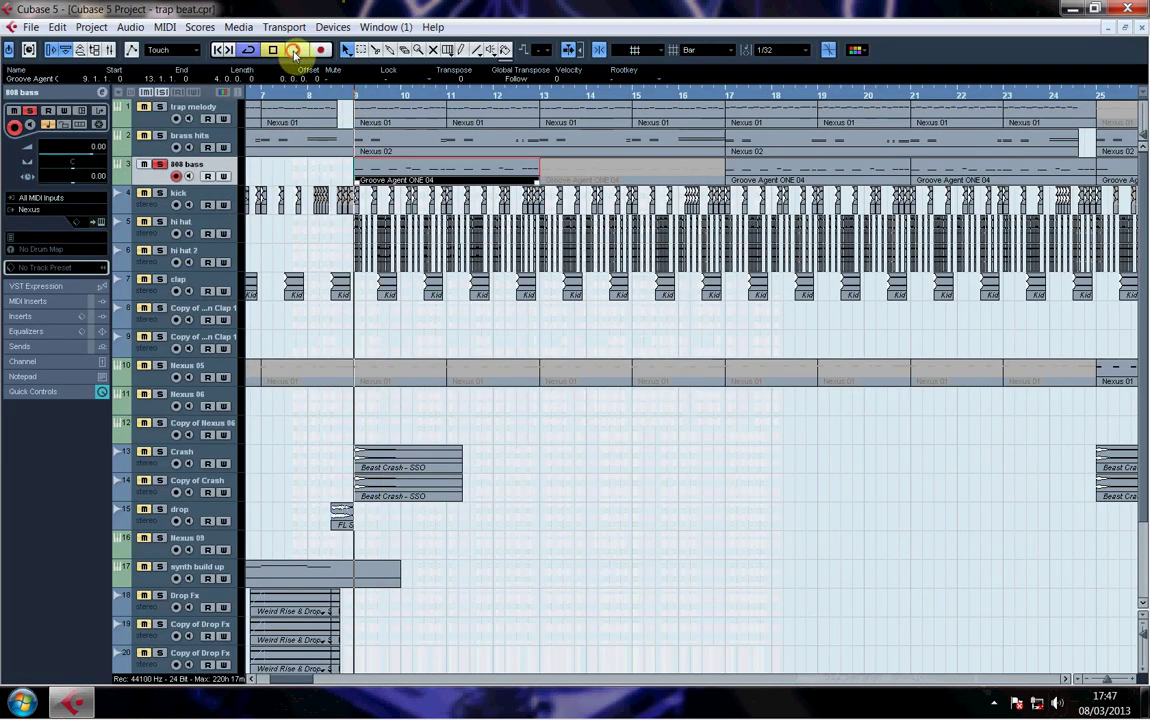
{"action": "double_click", "coordinate": [428, 175]}
{"action": "scroll", "coordinate": [424, 240], "scroll_direction": "down", "scroll_amount": 5}
{"action": "key", "text": "space"}
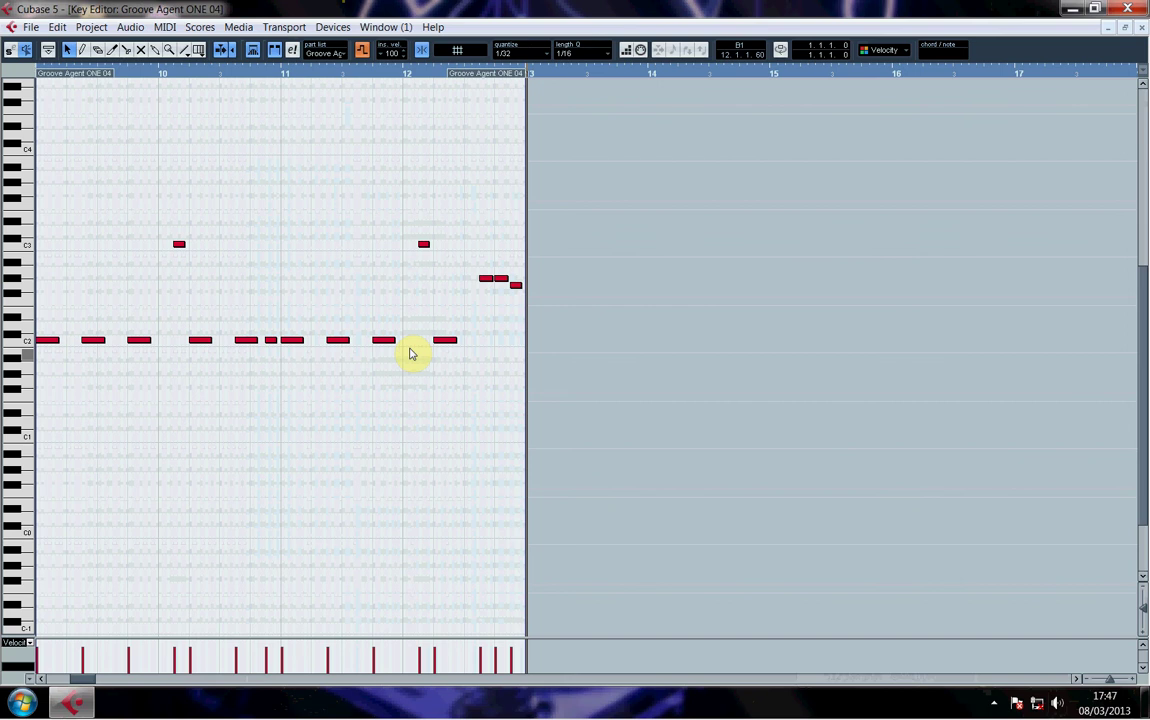
Step: Inspect the opening C2 note of the 808 bass pattern, close the Key Editor and turn off the 808 bass solo
{"action": "left_click", "coordinate": [57, 341]}
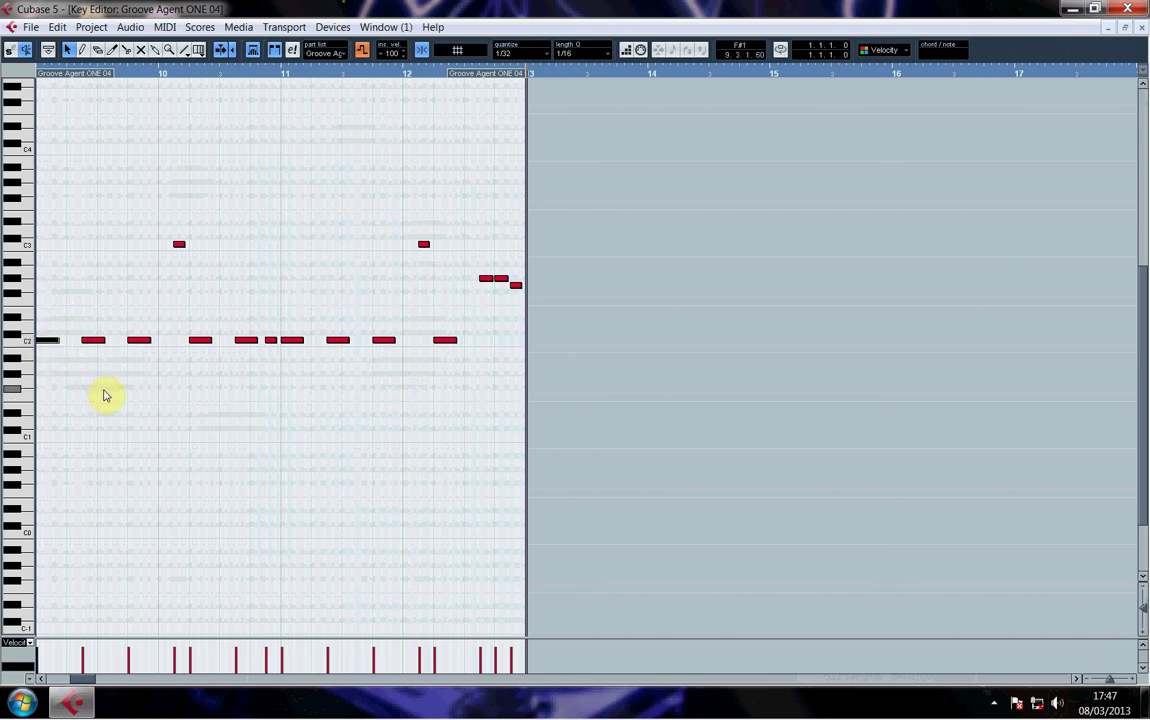
{"action": "left_click", "coordinate": [227, 421]}
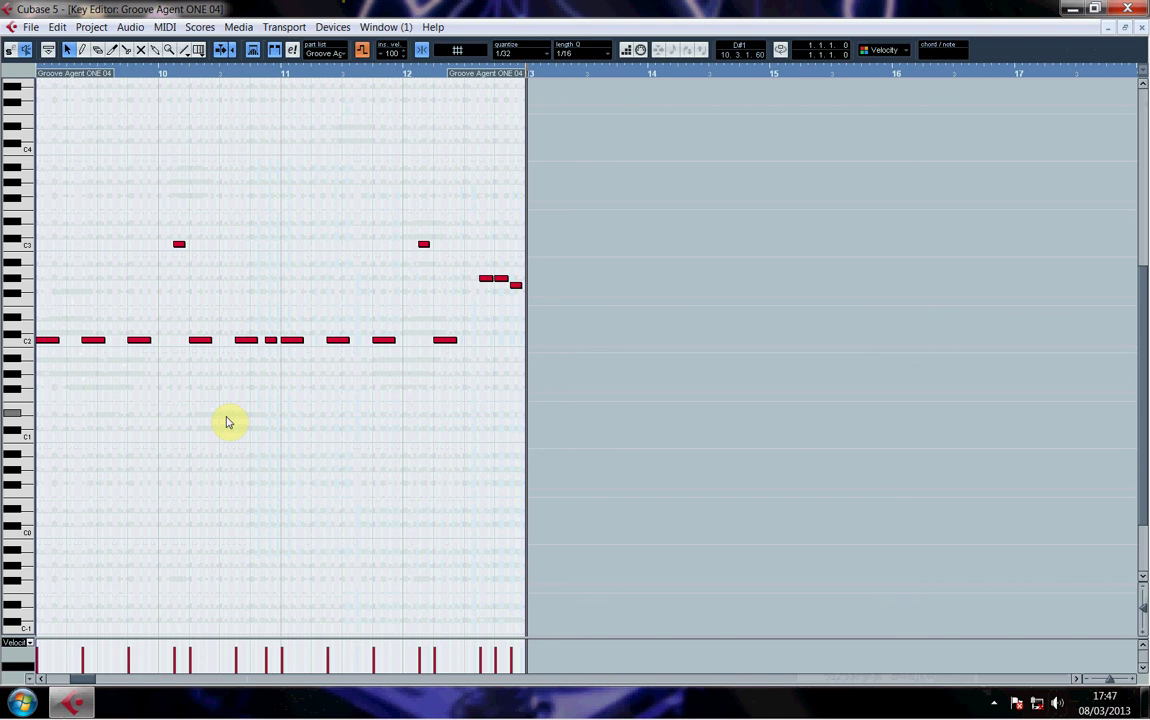
{"action": "left_click", "coordinate": [1140, 28]}
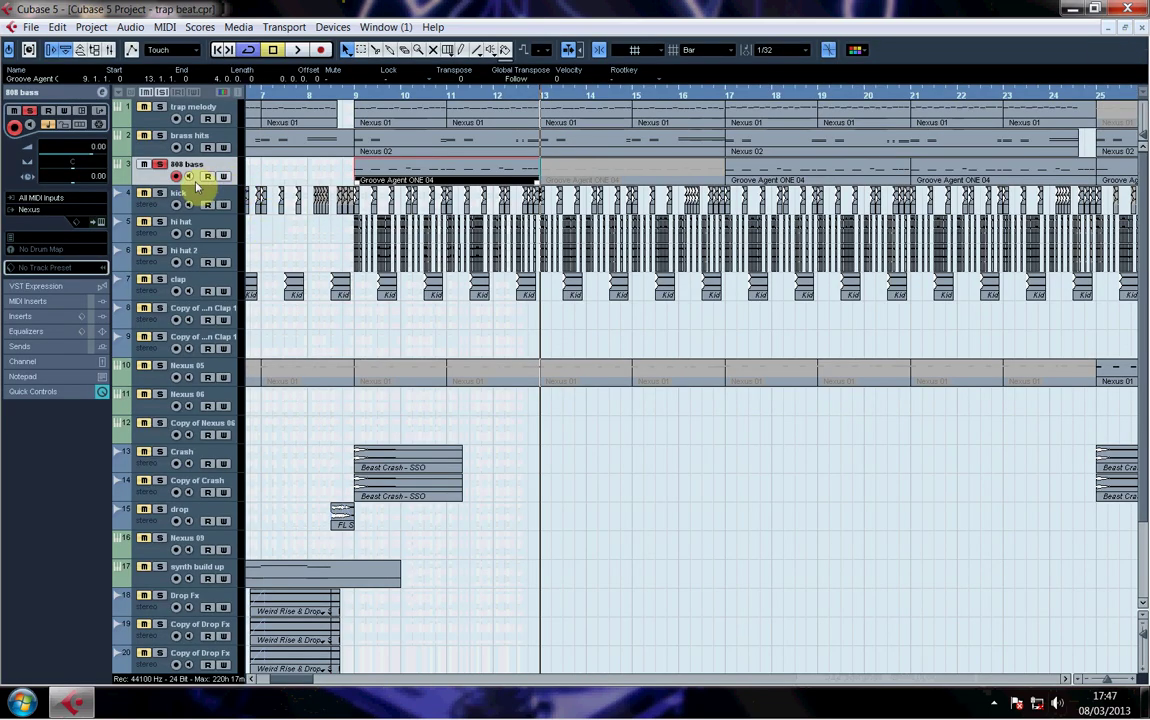
{"action": "left_click", "coordinate": [158, 164]}
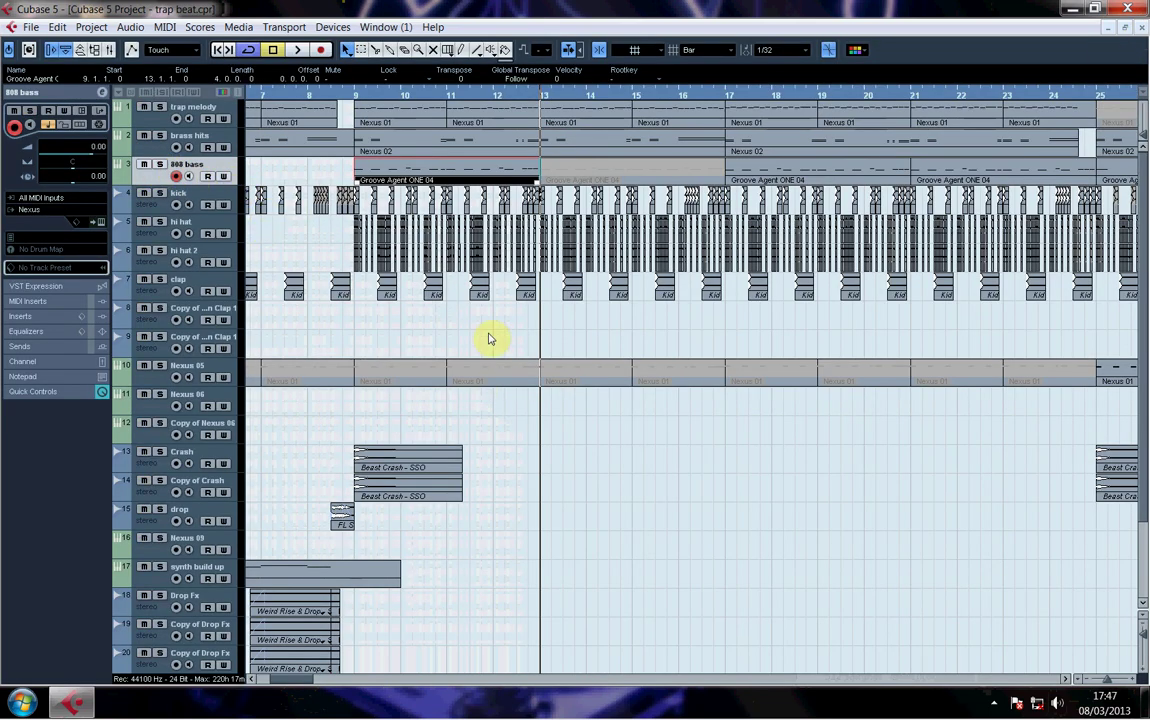
Step: Review the arrangement's opening bars across all tracks, with the playback position returned to the project start
{"action": "scroll", "coordinate": [440, 460], "scroll_direction": "down", "scroll_amount": 3}
{"action": "scroll", "coordinate": [430, 440], "scroll_direction": "up", "scroll_amount": 3}
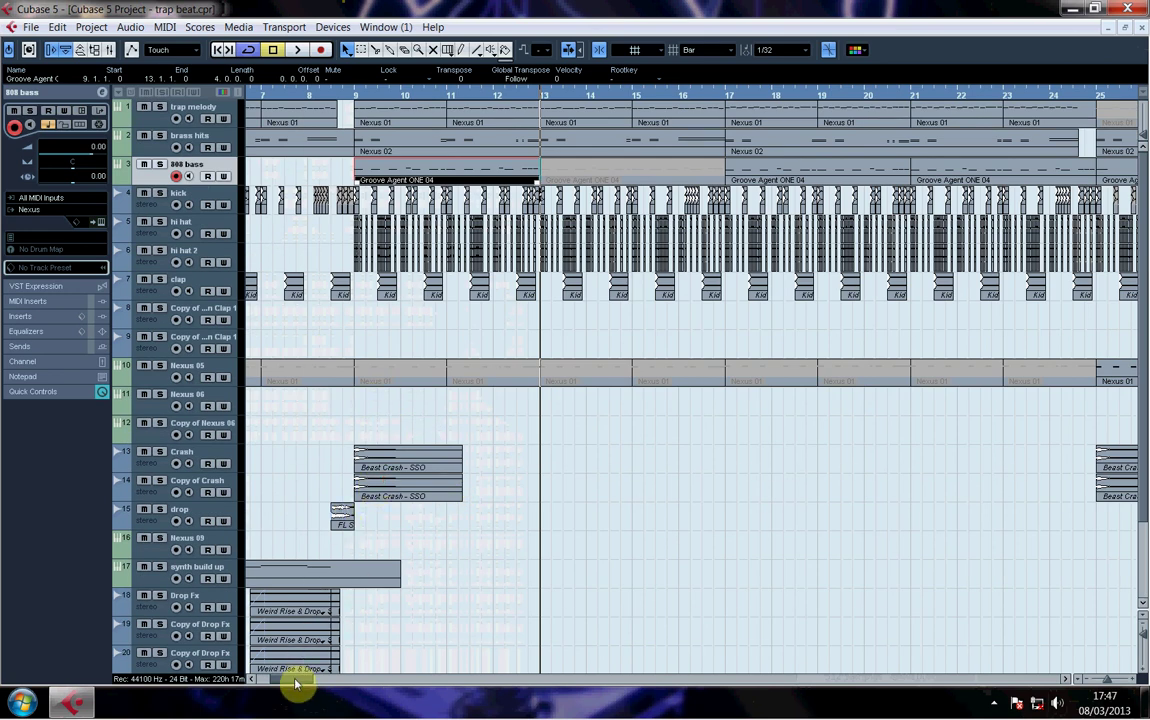
{"action": "left_click", "coordinate": [260, 685]}
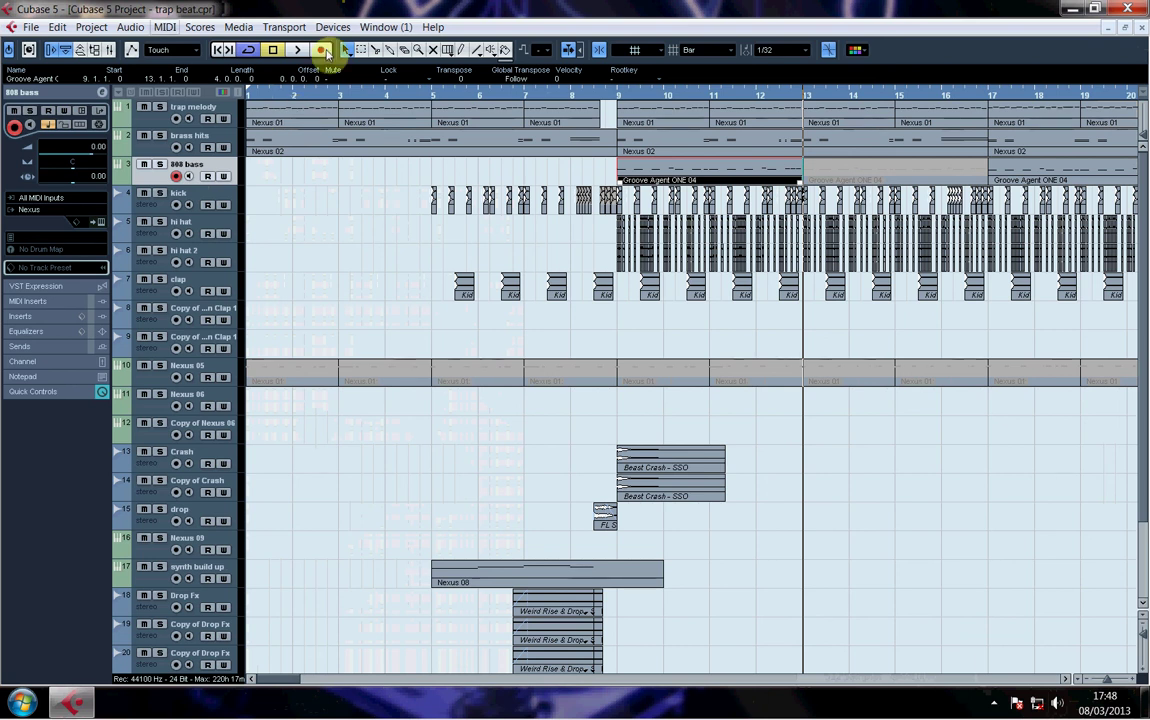
{"action": "scroll", "coordinate": [539, 185], "scroll_direction": "down", "scroll_amount": 4}
{"action": "scroll", "coordinate": [542, 195], "scroll_direction": "up", "scroll_amount": 4}
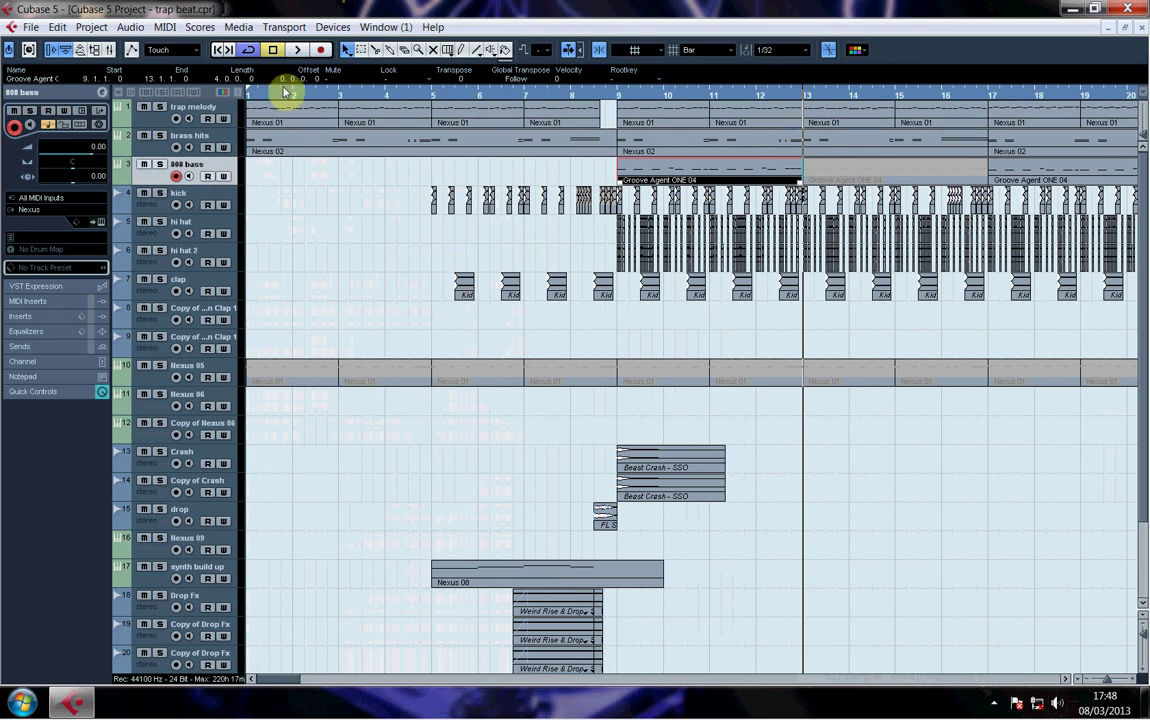
{"action": "left_click", "coordinate": [222, 50]}
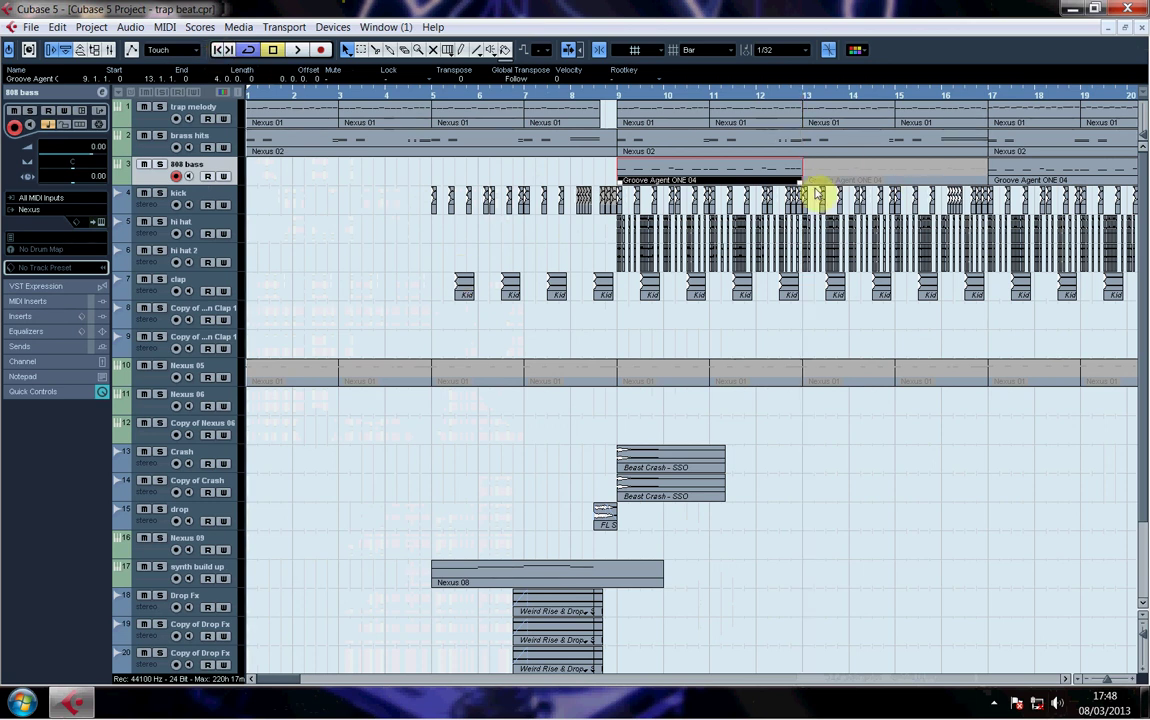
{"action": "scroll", "coordinate": [625, 395], "scroll_direction": "down", "scroll_amount": 2}
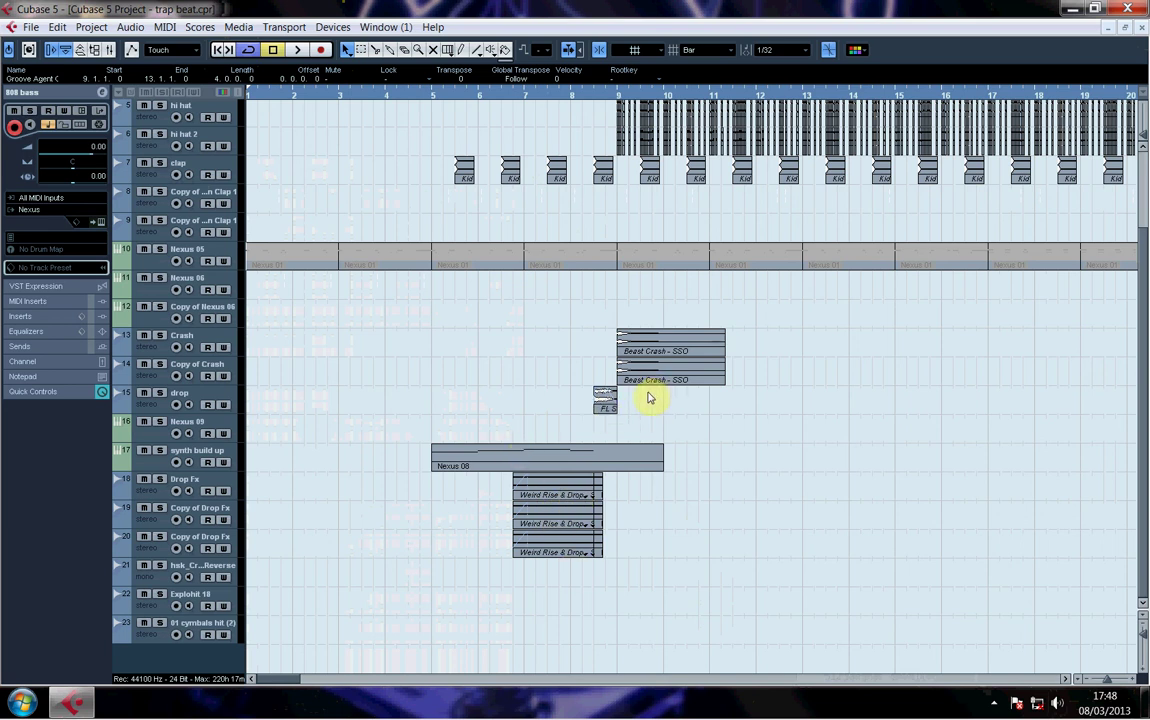
{"action": "scroll", "coordinate": [676, 404], "scroll_direction": "up", "scroll_amount": 4}
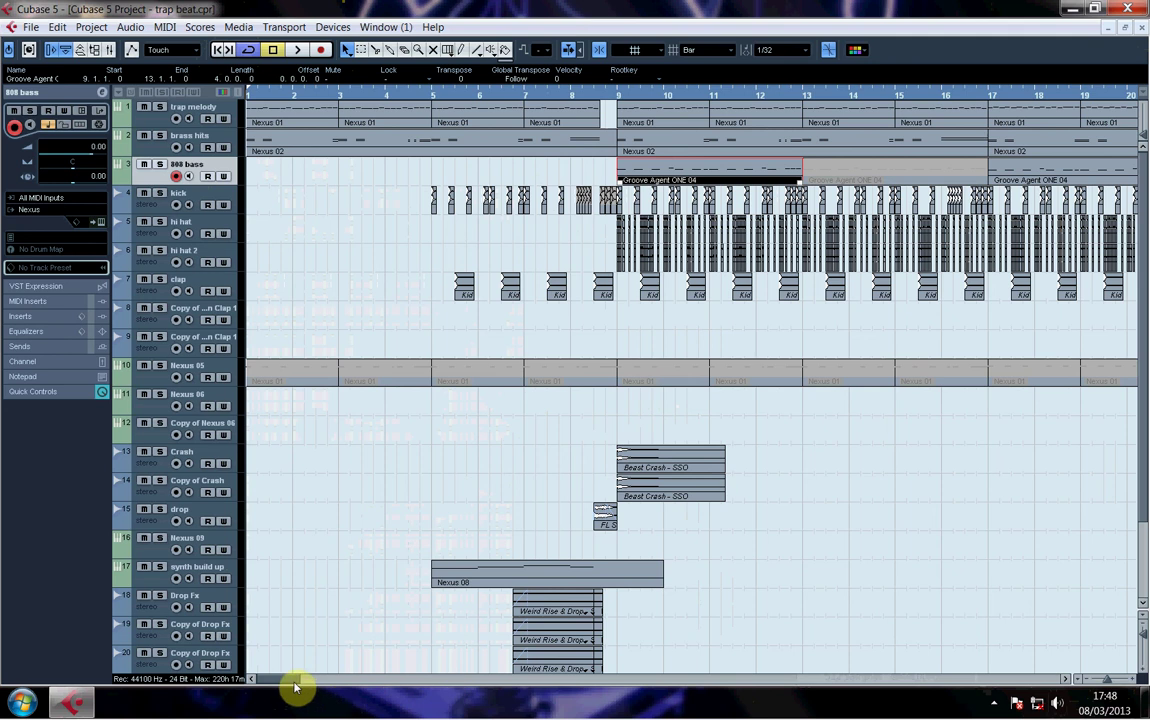
Step: Solo the brass hits track, play it briefly from bar 25, return to bar 25 and turn its solo off
{"action": "left_click_drag", "start_coordinate": [290, 681], "coordinate": [370, 680]}
{"action": "left_click_drag", "start_coordinate": [1110, 680], "coordinate": [1097, 682]}
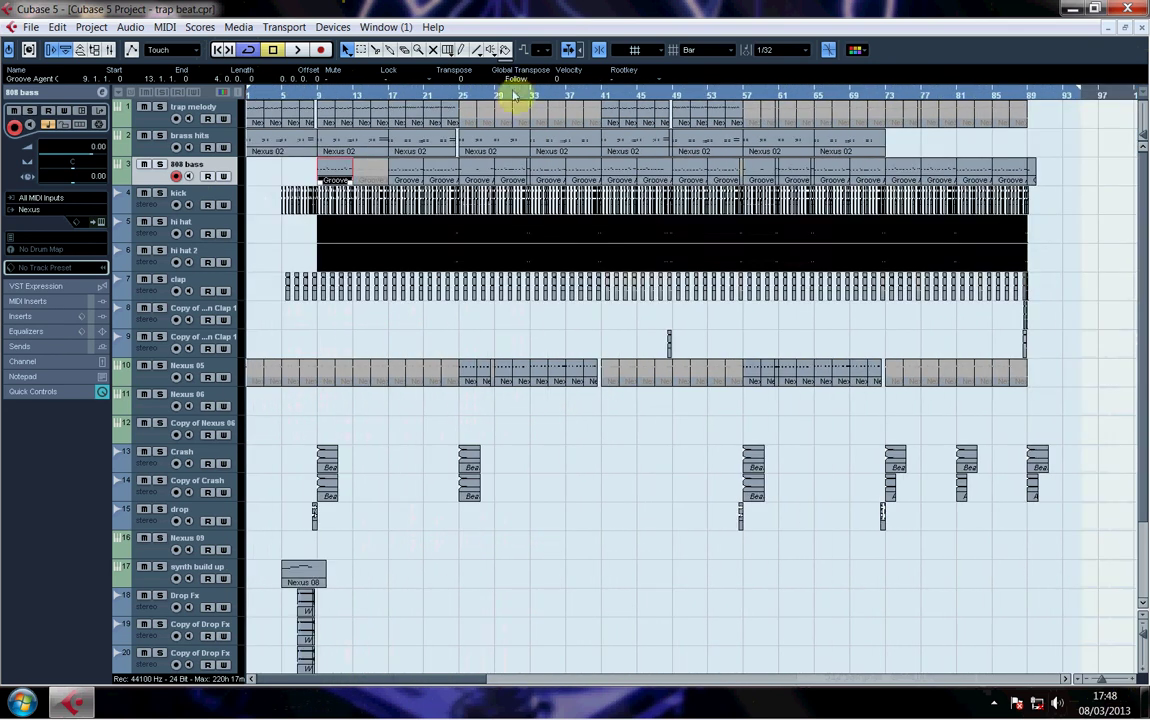
{"action": "left_click", "coordinate": [357, 100]}
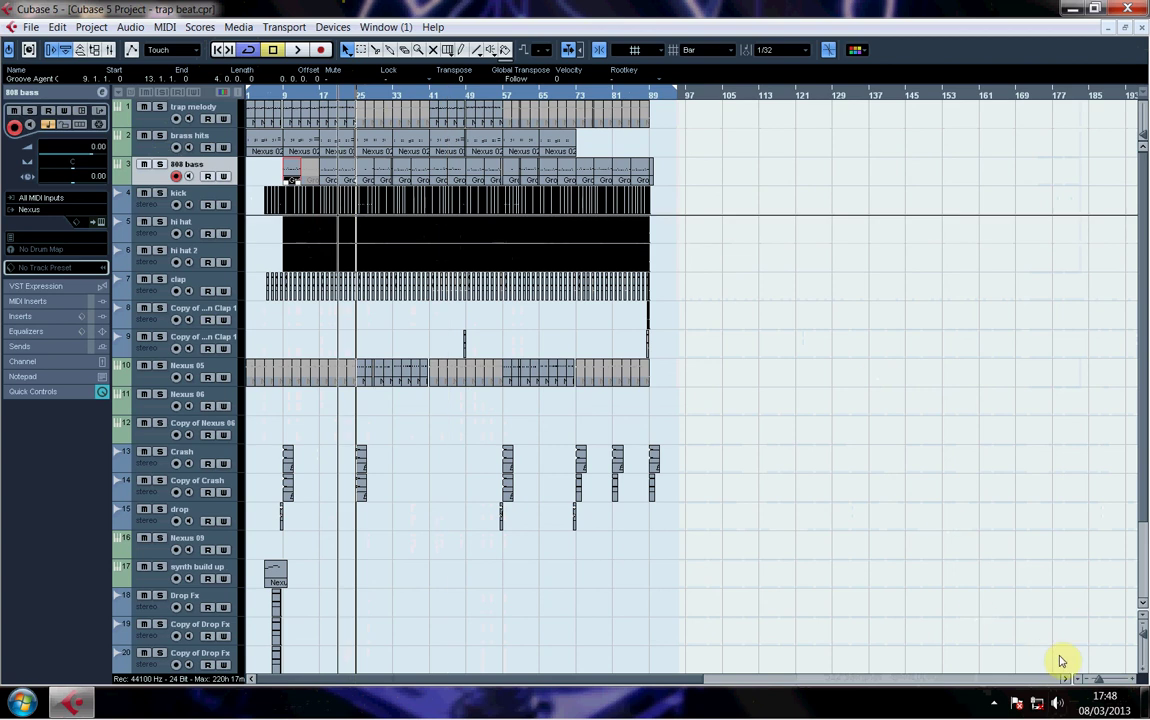
{"action": "left_click_drag", "start_coordinate": [1110, 680], "coordinate": [1112, 681]}
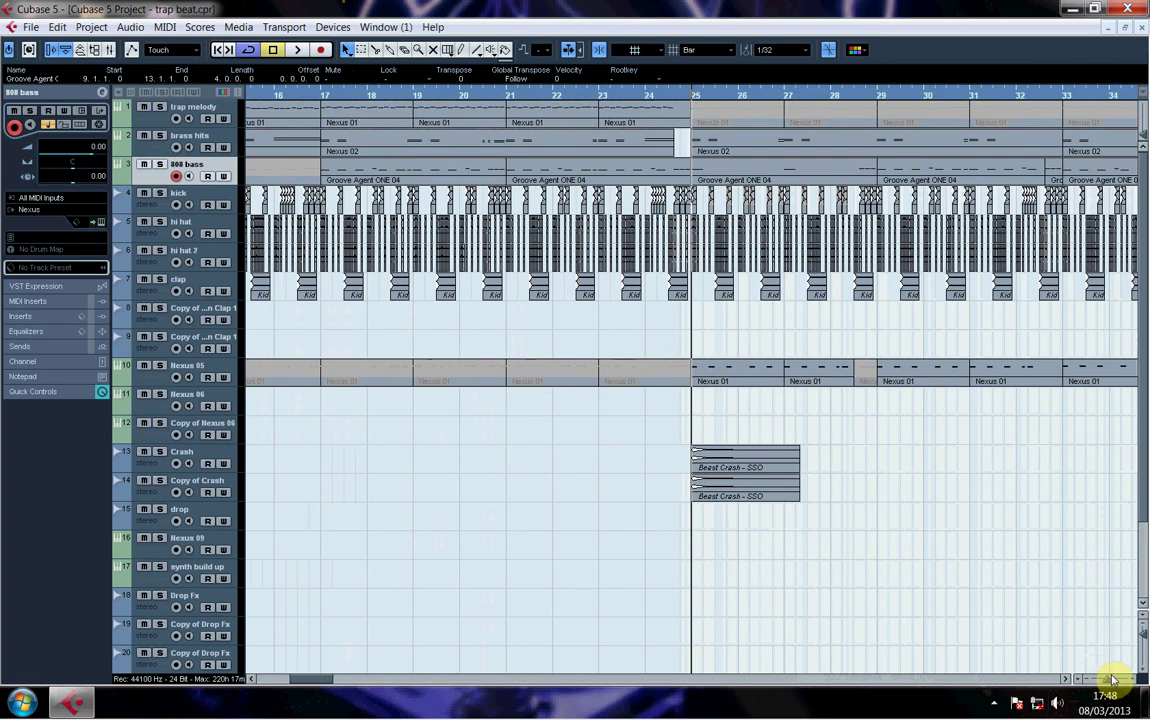
{"action": "left_click", "coordinate": [159, 135]}
{"action": "key", "text": "space"}
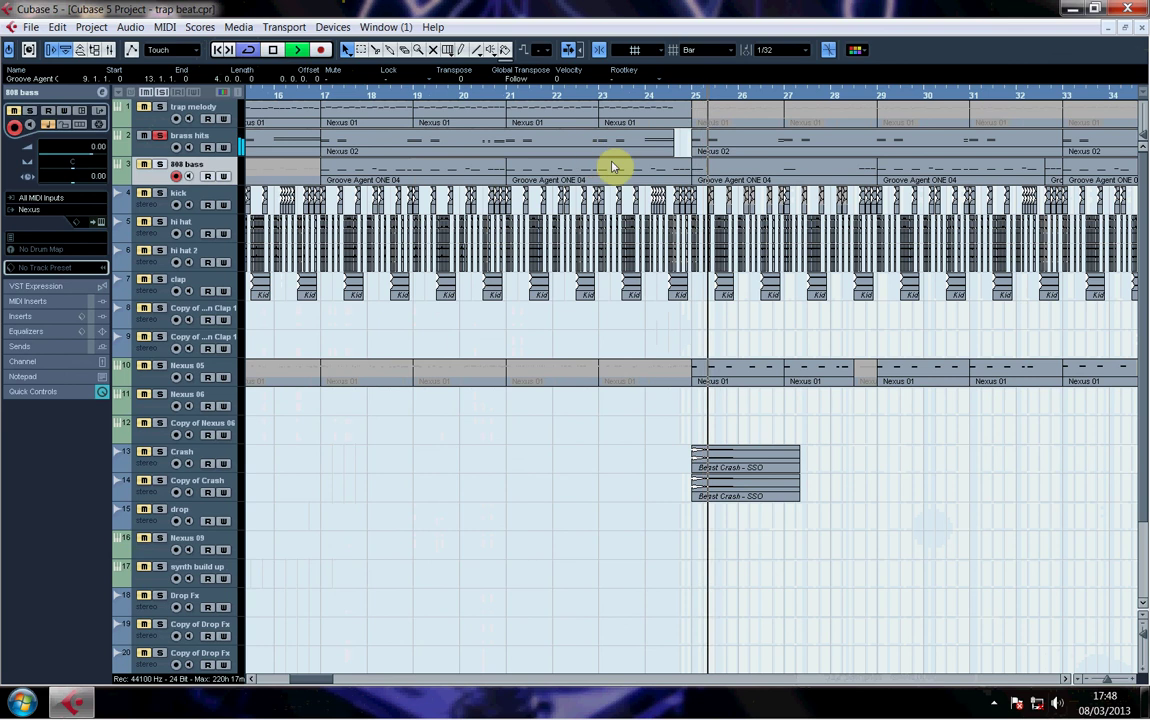
{"action": "key", "text": "space"}
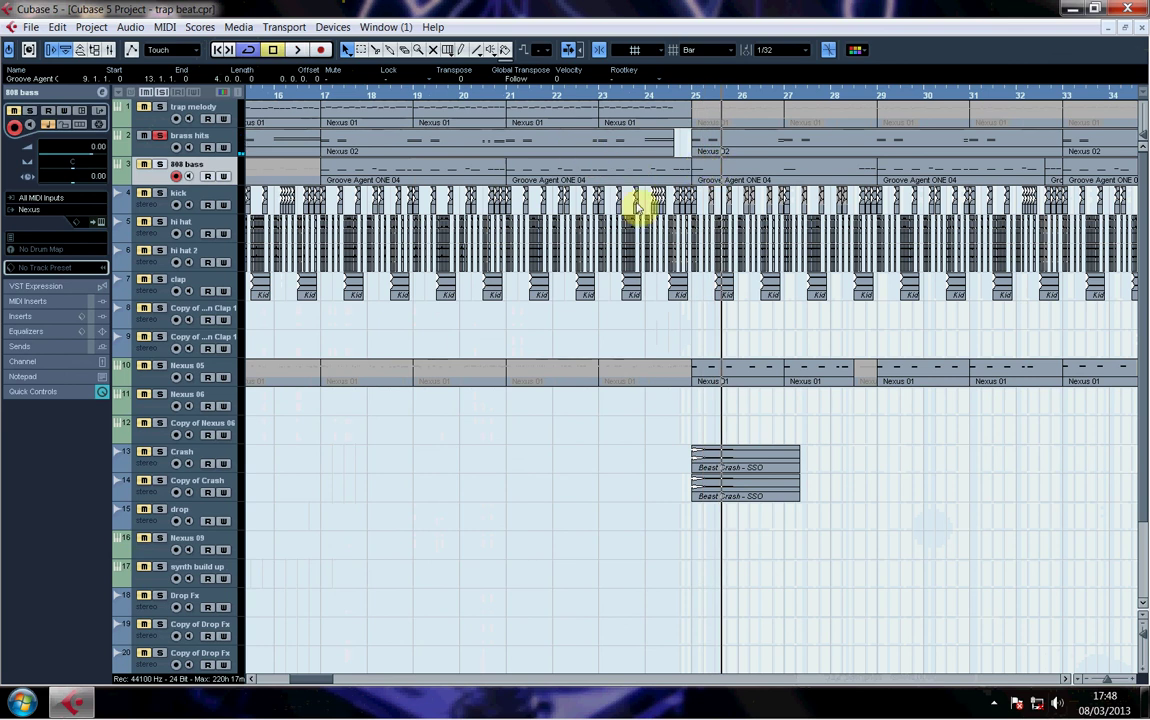
{"action": "left_click", "coordinate": [695, 97]}
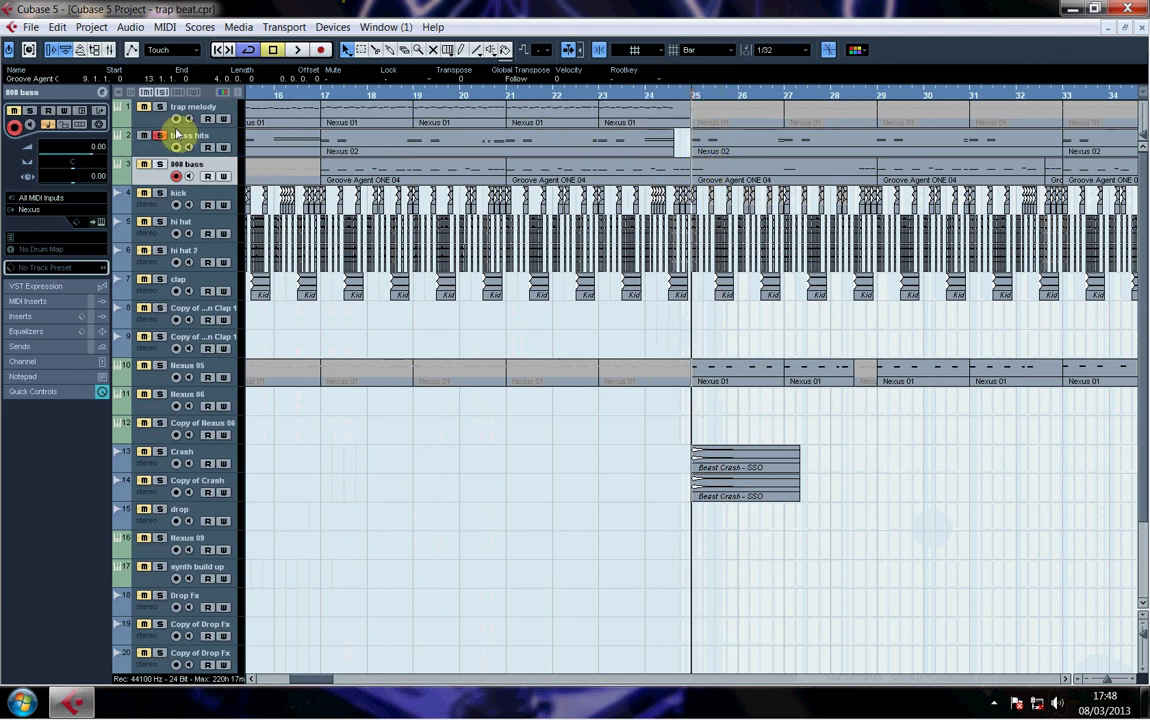
{"action": "left_click", "coordinate": [159, 135]}
Step: Solo the Nexus 05 track and play it from bar 25 with its bar 25 part open in the Key Editor
{"action": "left_click", "coordinate": [158, 368]}
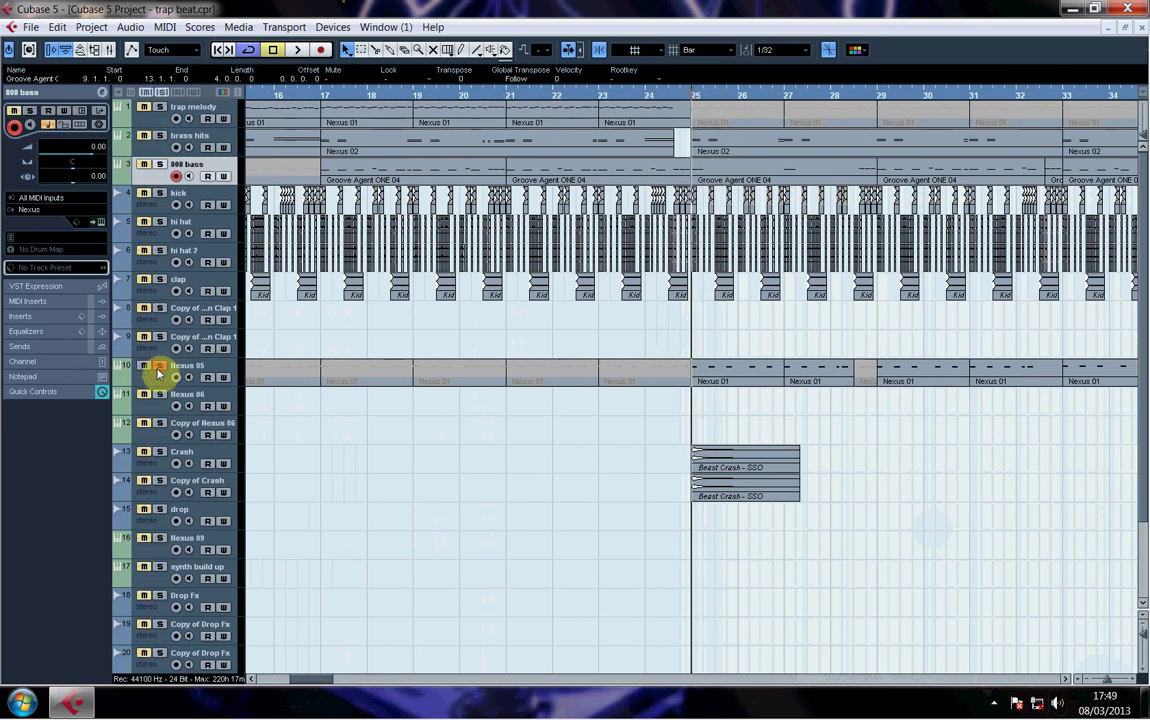
{"action": "double_click", "coordinate": [744, 380]}
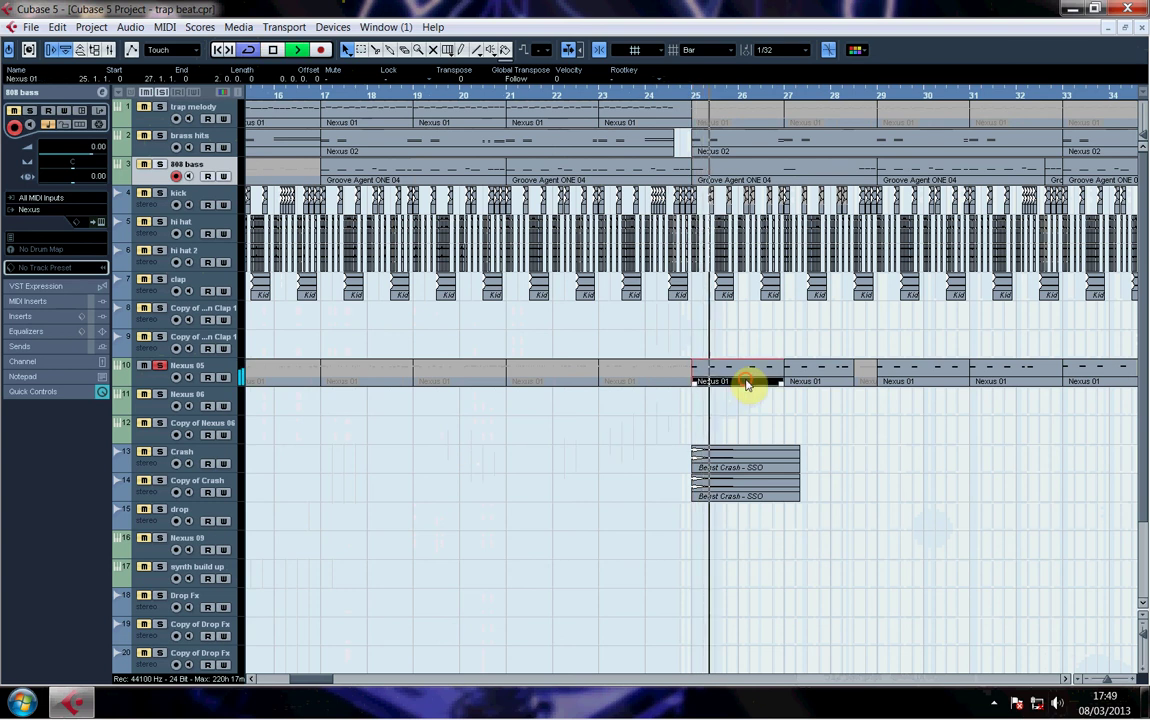
{"action": "scroll", "coordinate": [495, 326], "scroll_direction": "down", "scroll_amount": 5}
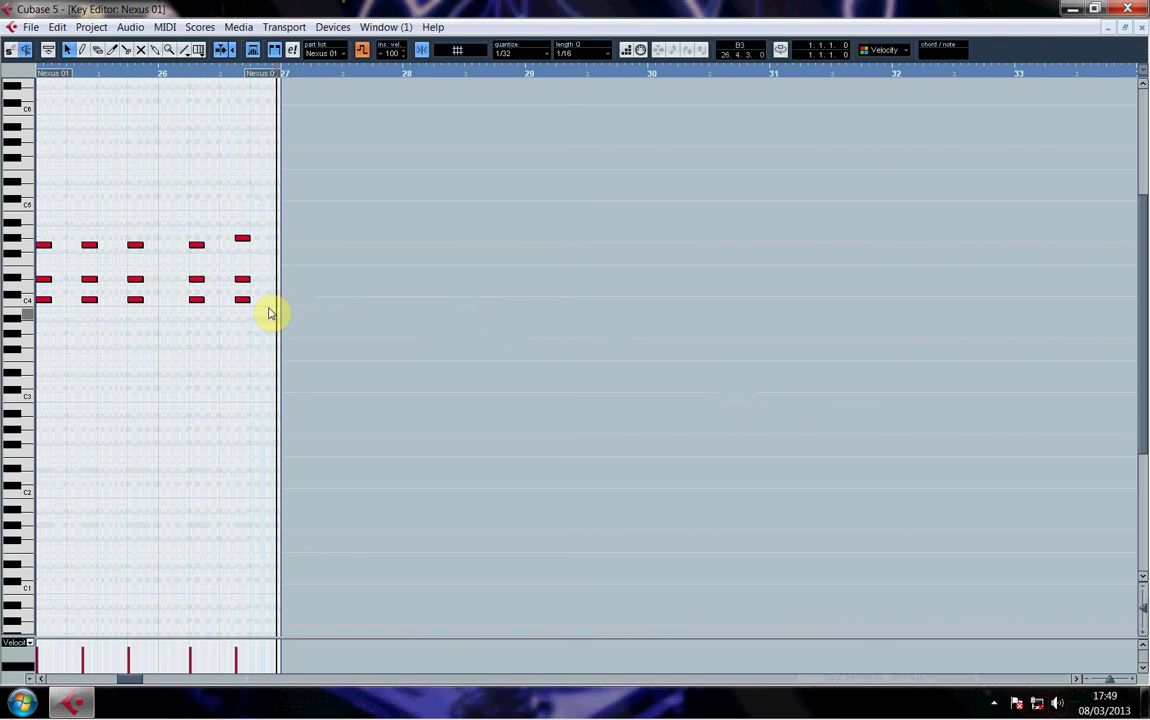
Step: Examine the individual notes of the part's last chord in bar 26 by selecting them, and close the Key Editor
{"action": "left_click", "coordinate": [242, 239]}
{"action": "left_click", "coordinate": [253, 300]}
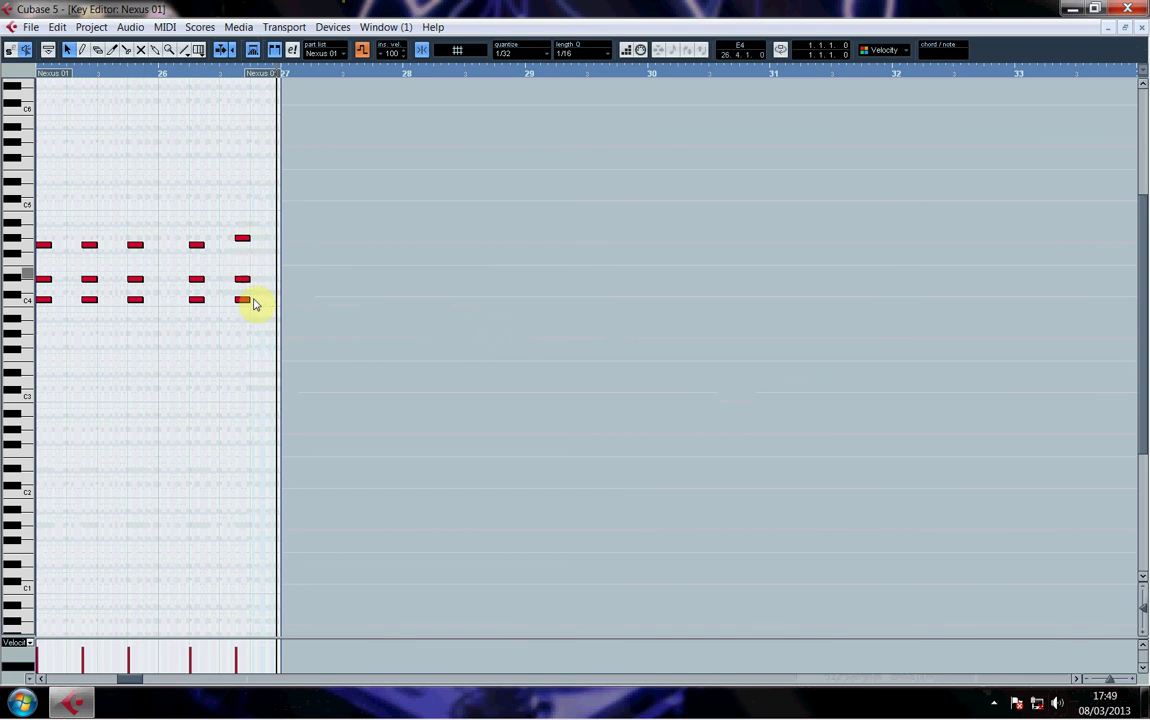
{"action": "left_click", "coordinate": [244, 281], "text": "shift"}
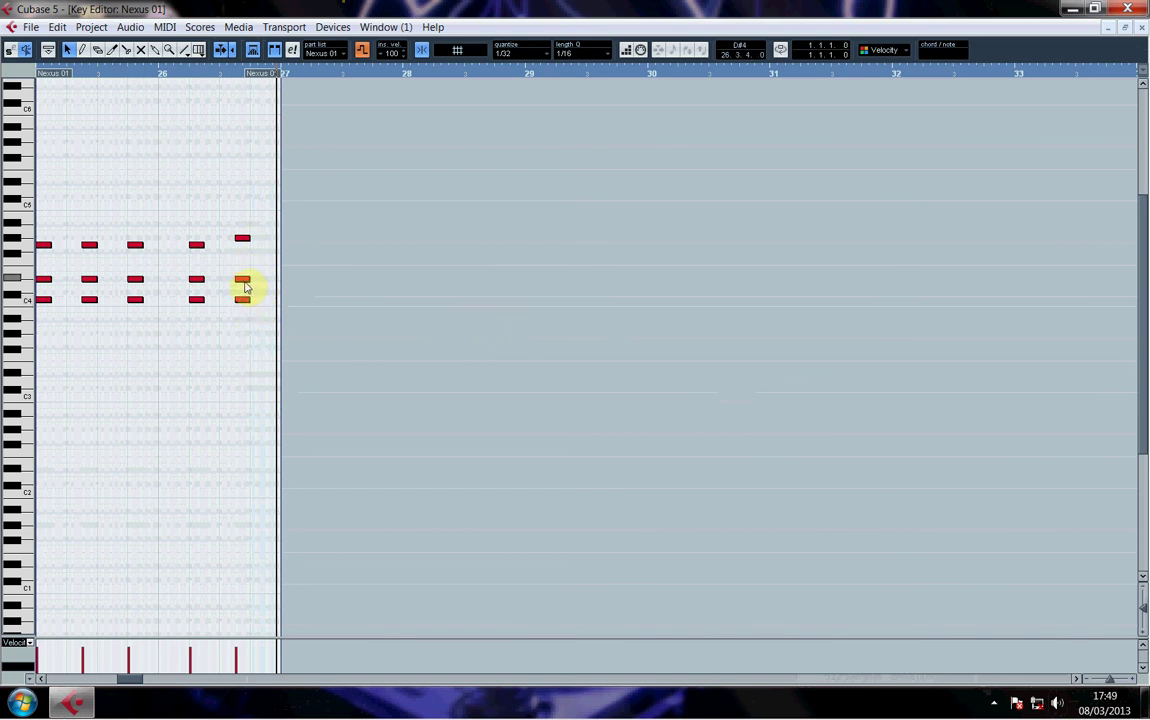
{"action": "left_click", "coordinate": [243, 240]}
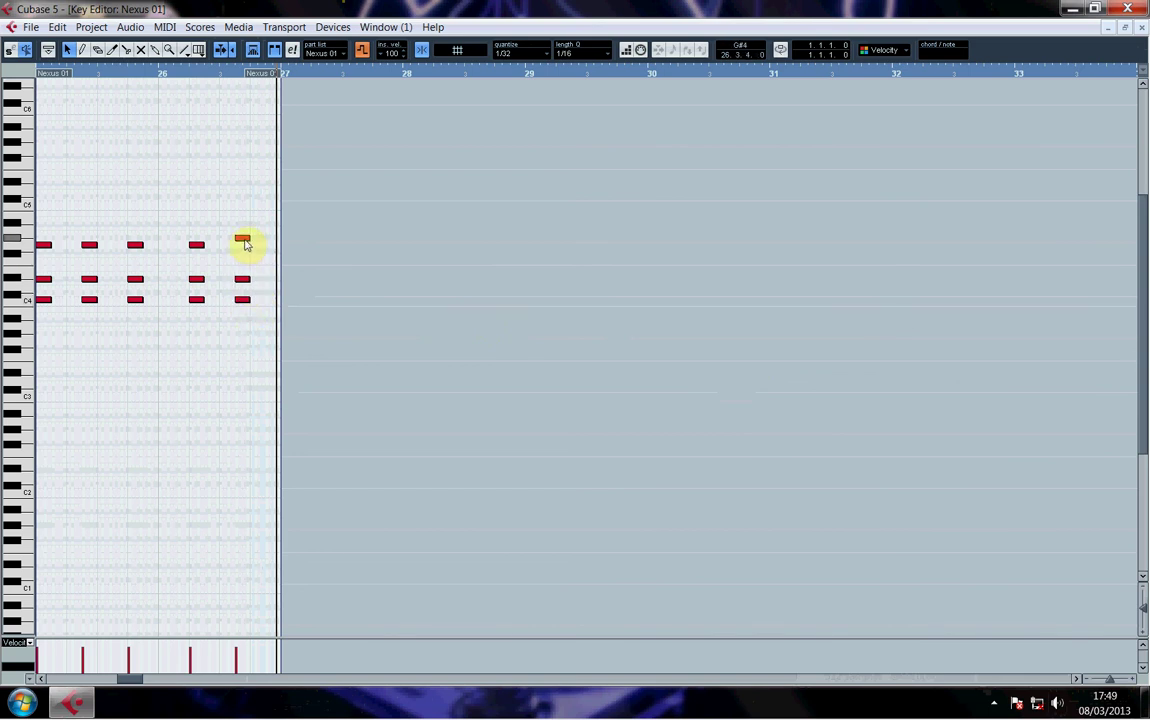
{"action": "left_click", "coordinate": [640, 160]}
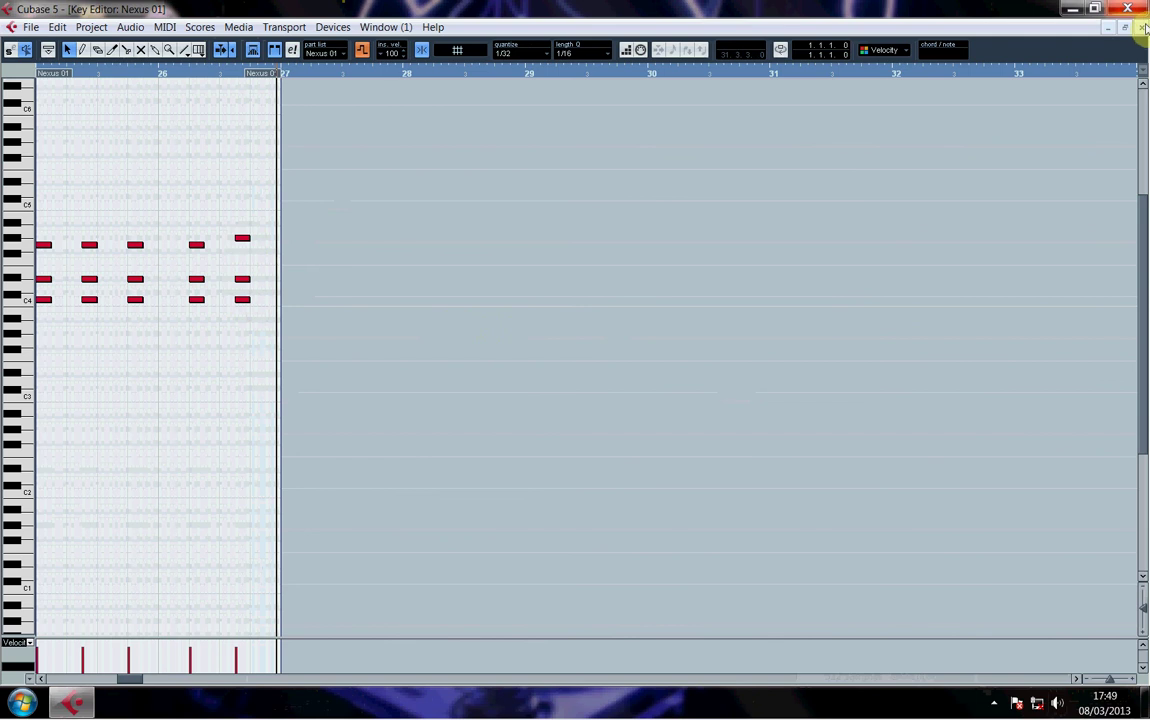
{"action": "left_click", "coordinate": [1144, 27]}
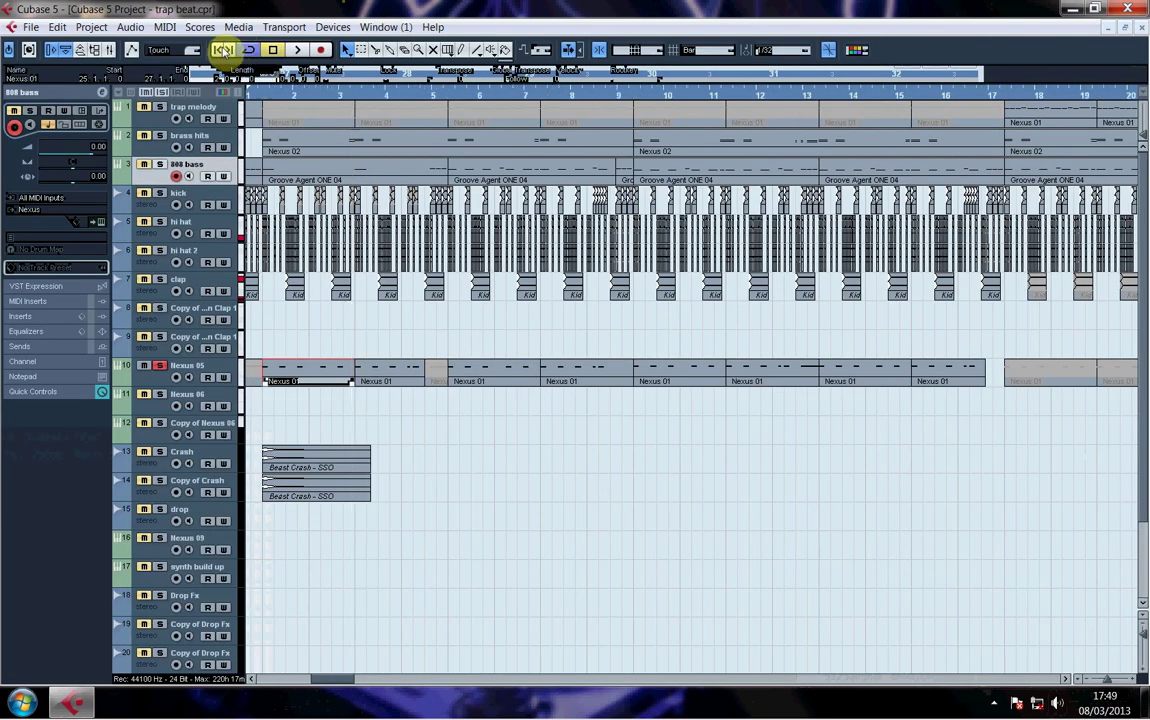
Step: Return to the project start, turn off the Nexus 05 solo and play the full beat
{"action": "left_click", "coordinate": [222, 49]}
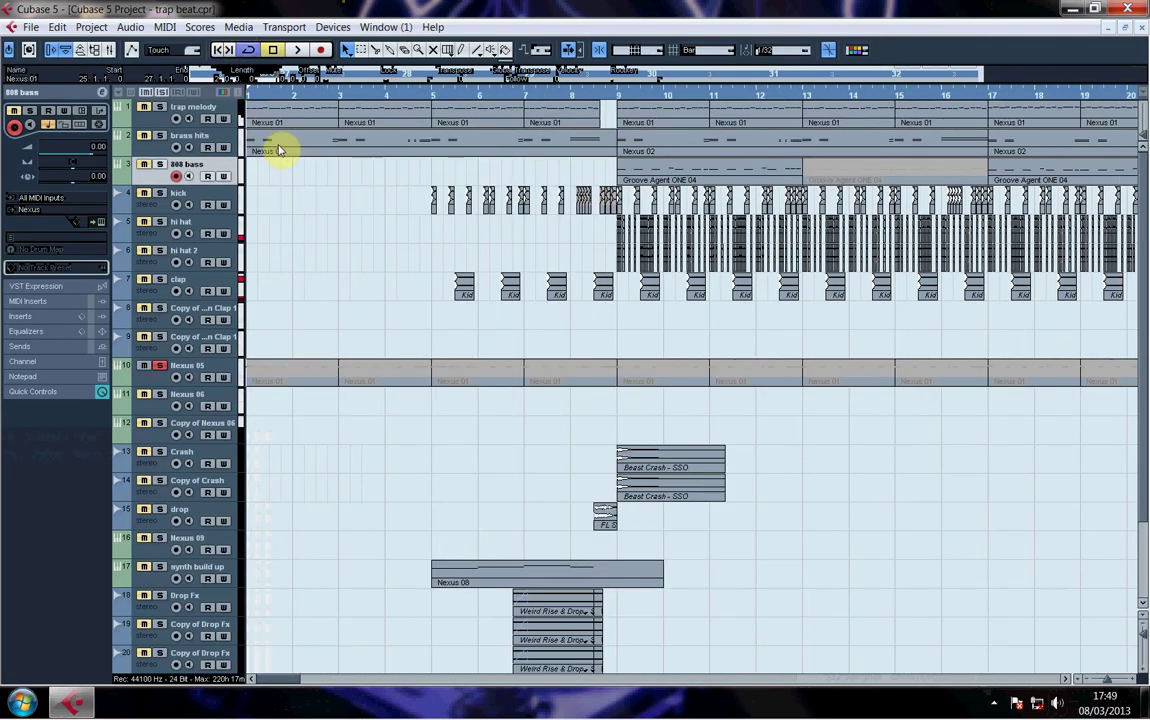
{"action": "left_click", "coordinate": [280, 150]}
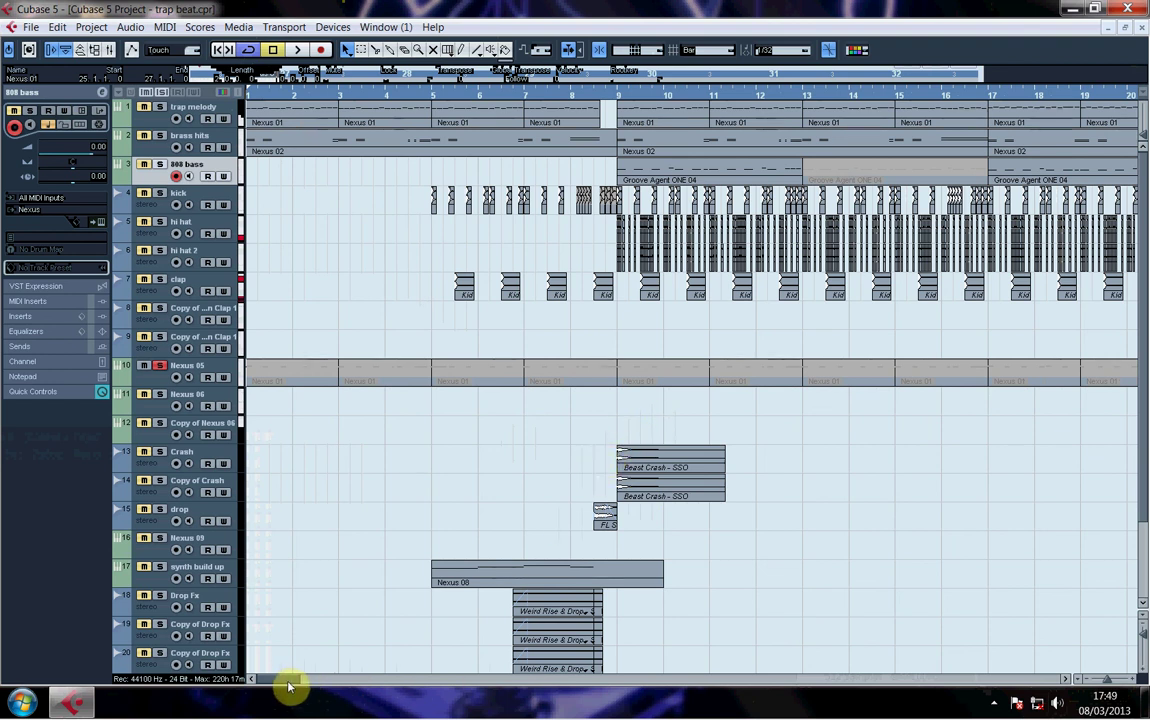
{"action": "mouse_move", "coordinate": [282, 684]}
{"action": "left_mouse_down"}
{"action": "mouse_move", "coordinate": [298, 686]}
{"action": "mouse_move", "coordinate": [272, 676]}
{"action": "left_mouse_up"}
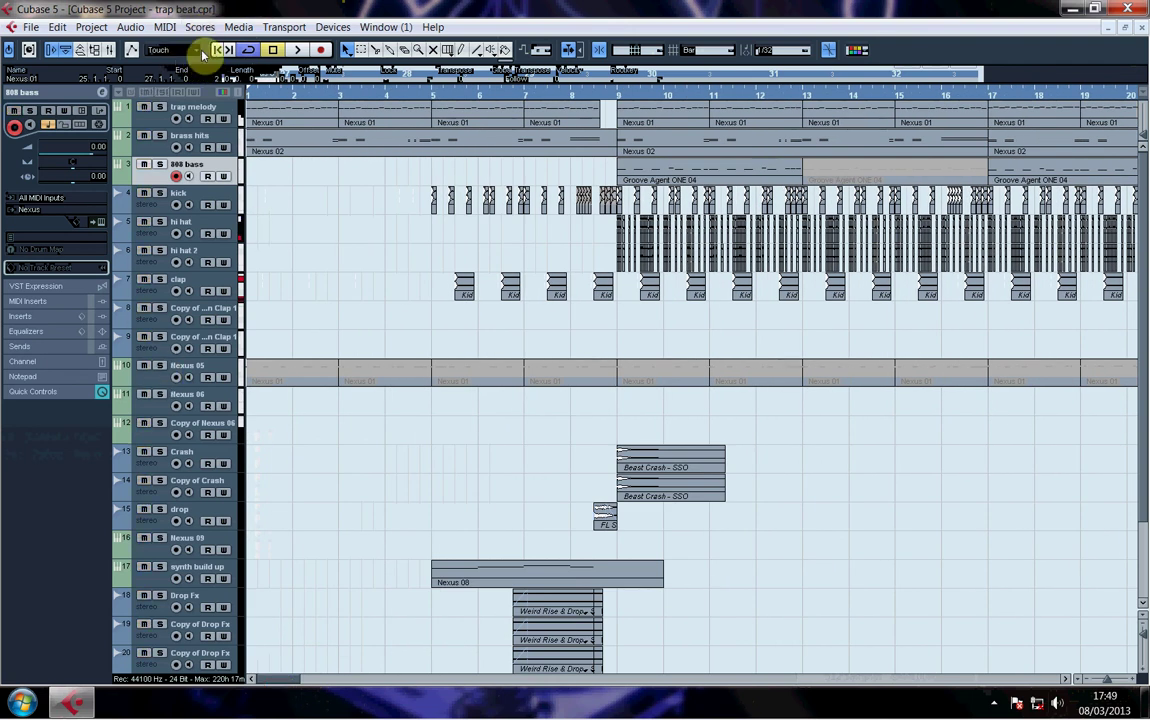
{"action": "key", "text": "F2"}
{"action": "key", "text": "F2"}
{"action": "left_click", "coordinate": [296, 52]}
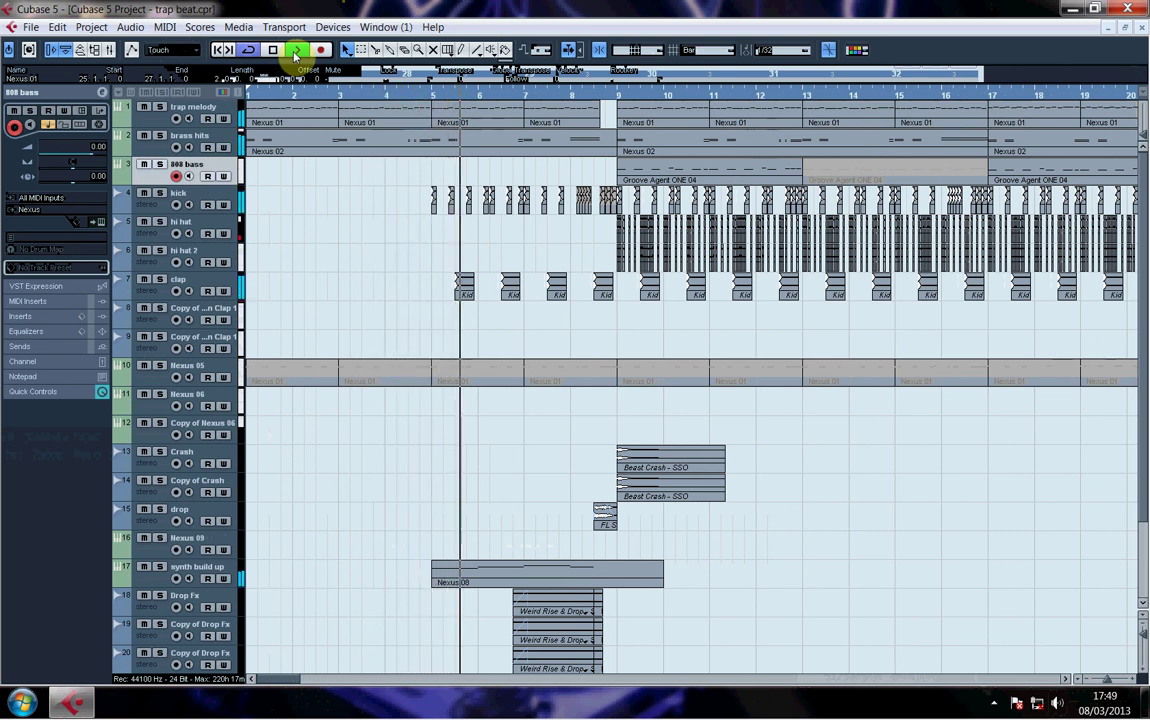
Step: Mute the four clap events between bars 5 and 9 during playback, and stop playback just past bar 17
{"action": "right_click", "coordinate": [487, 303]}
{"action": "left_click_drag", "start_coordinate": [424, 285], "coordinate": [596, 312]}
{"action": "left_click", "coordinate": [594, 323]}
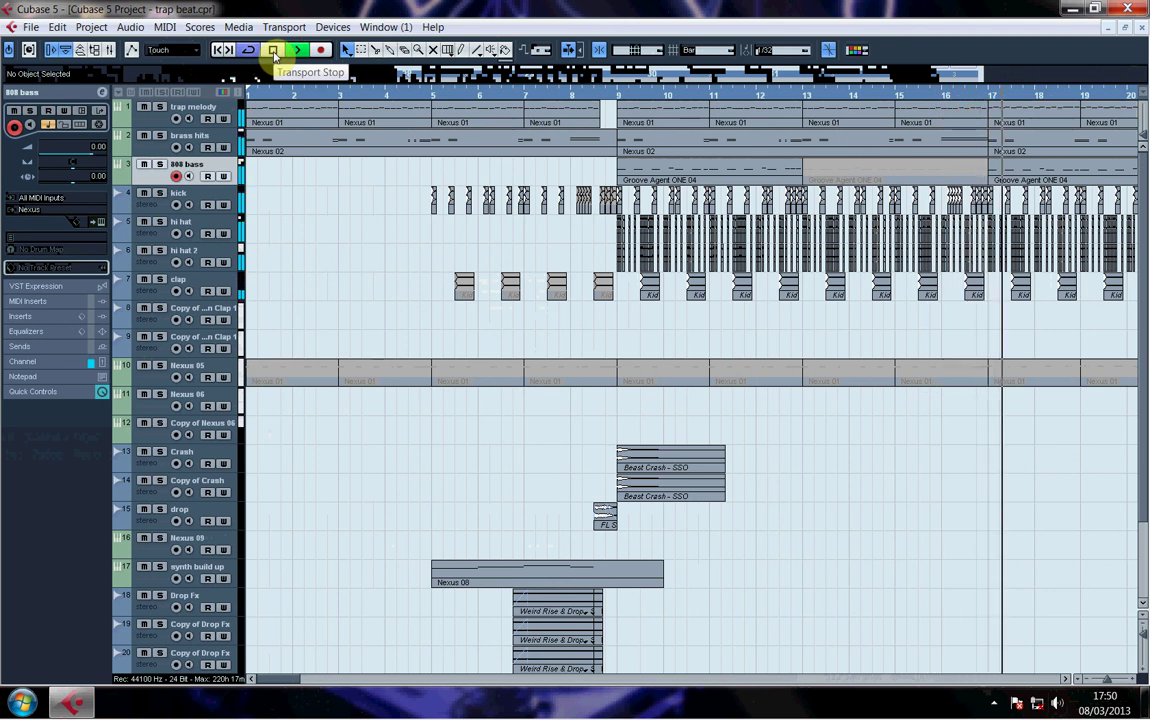
{"action": "left_click", "coordinate": [274, 53]}
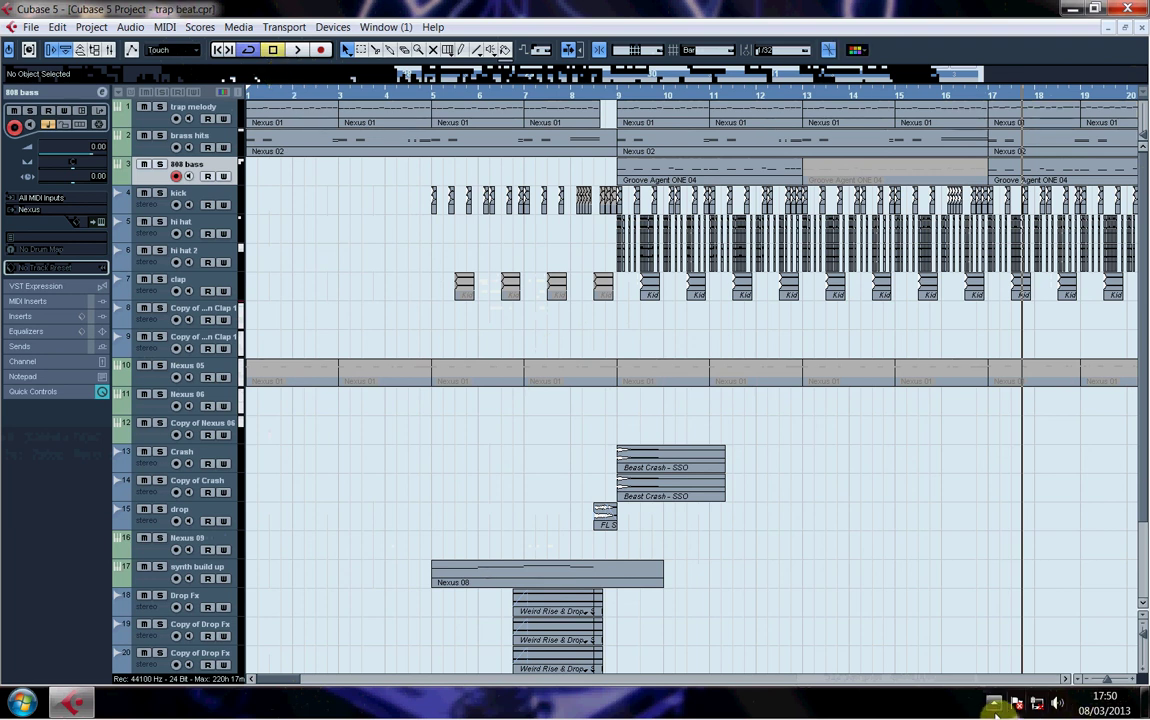
{"action": "left_click", "coordinate": [994, 703]}
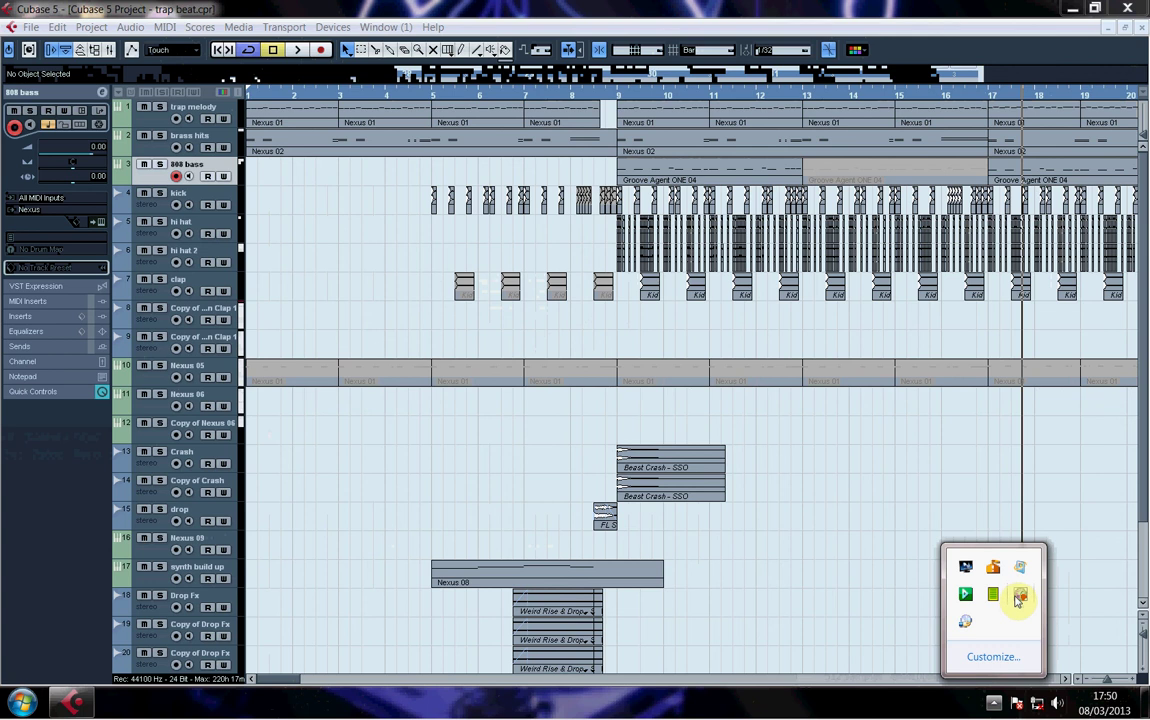